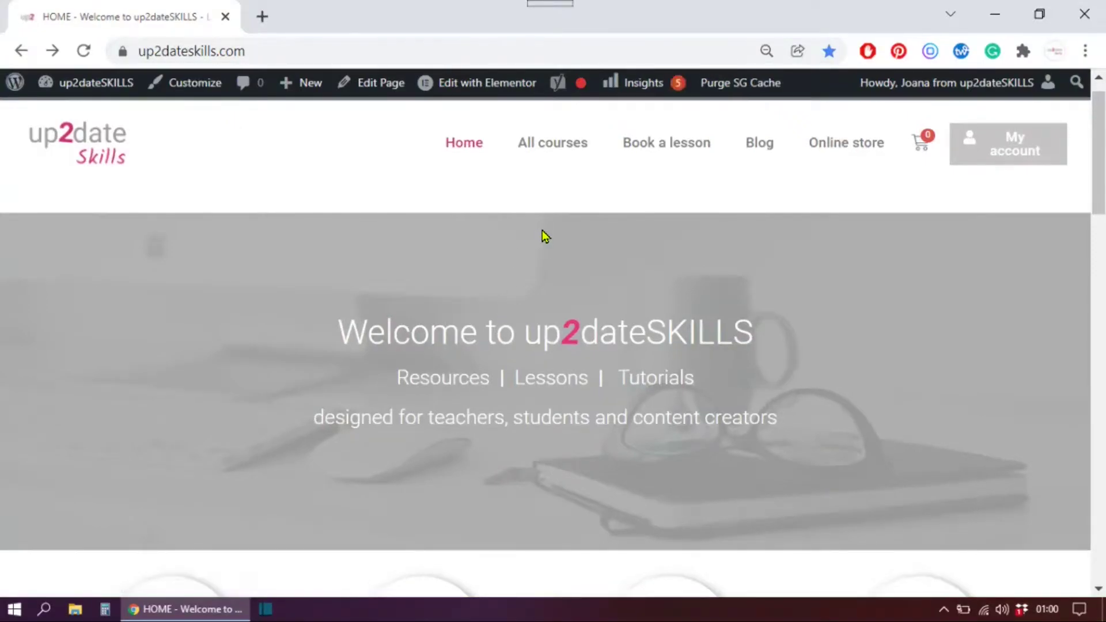
Open the up2dateSKILLS All courses page from the site menu.
left_click(553, 144)
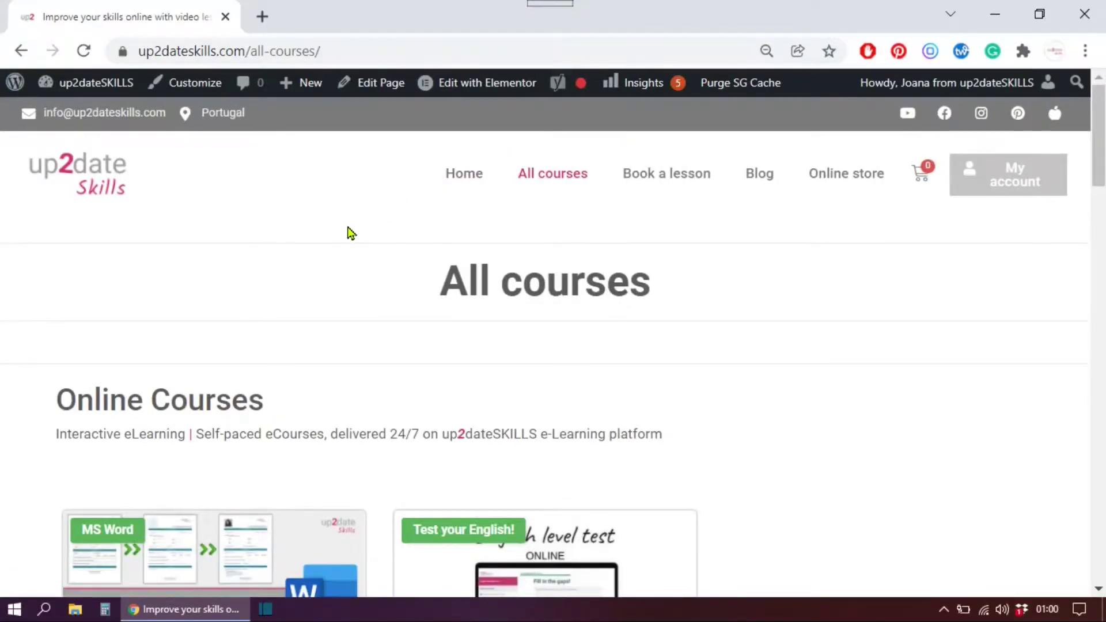
scroll(350, 233, "down", 2)
scroll(350, 231, "down", 2)
scroll(351, 232, "down", 1)
scroll(349, 232, "down", 2)
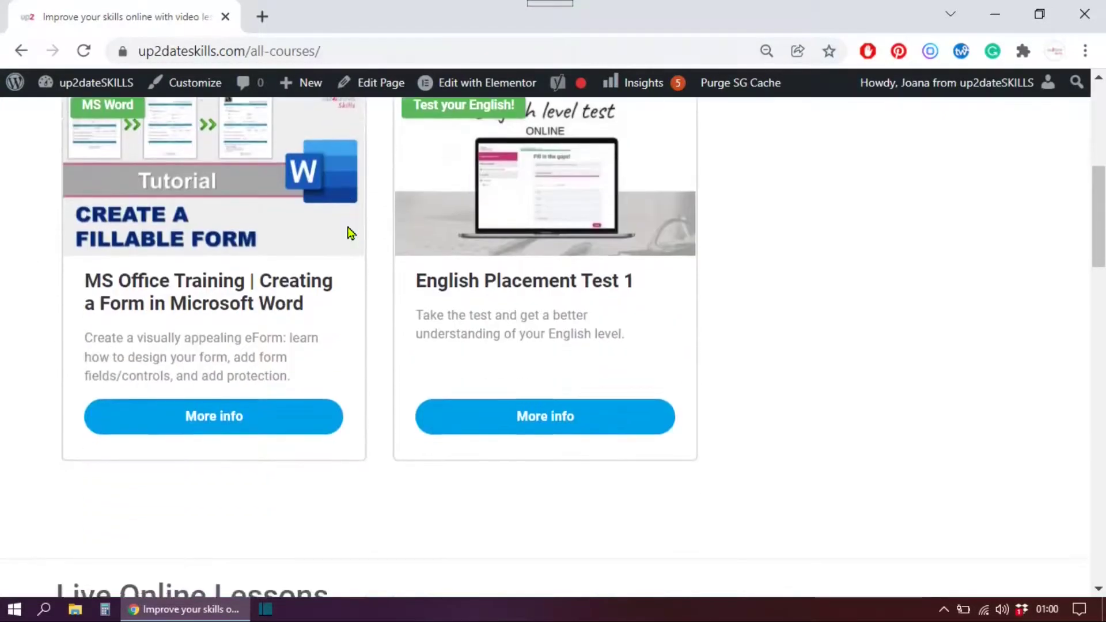
scroll(350, 232, "down", 1)
Open the Word form course and browse its Intro, Get Ready and STEP 1 lessons.
left_click(215, 356)
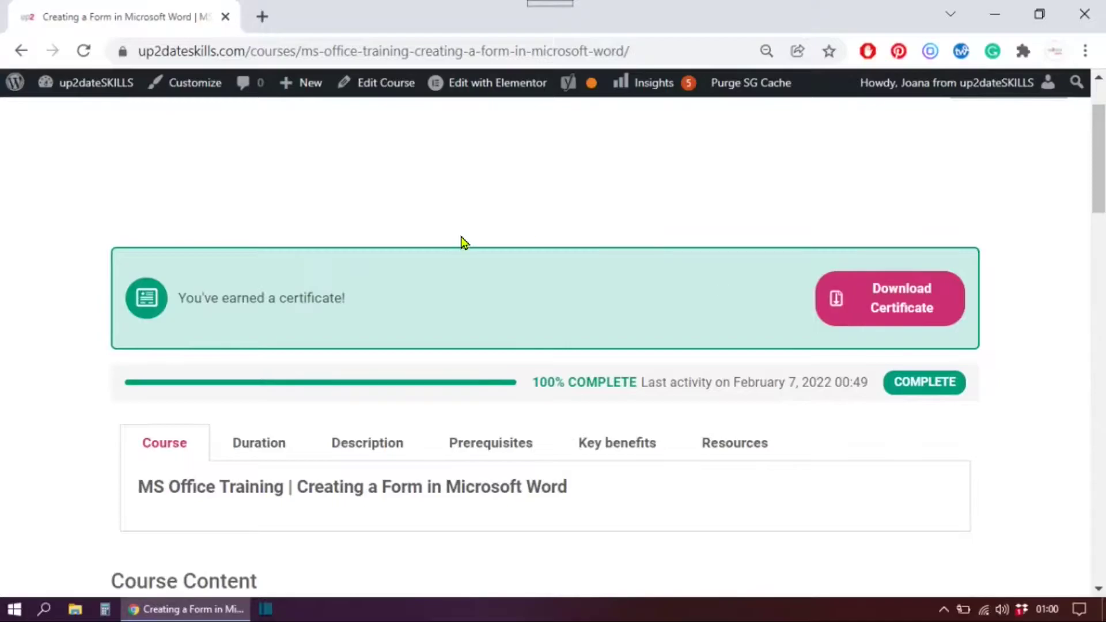
scroll(463, 241, "down", 2)
scroll(463, 241, "down", 2)
scroll(463, 241, "down", 2)
scroll(462, 242, "down", 1)
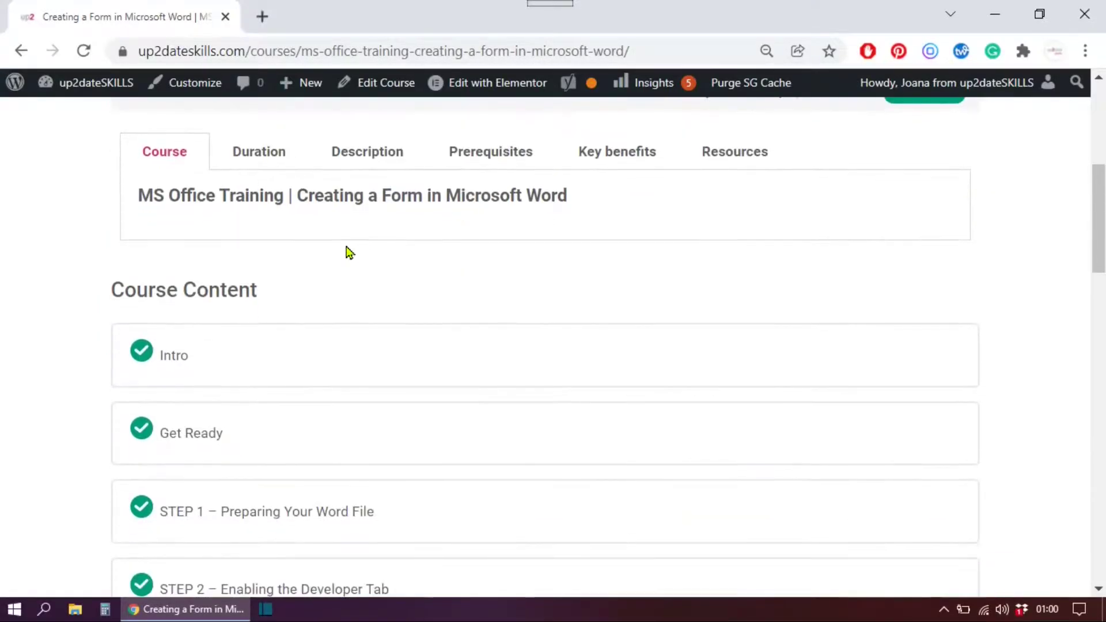
scroll(345, 252, "down", 1)
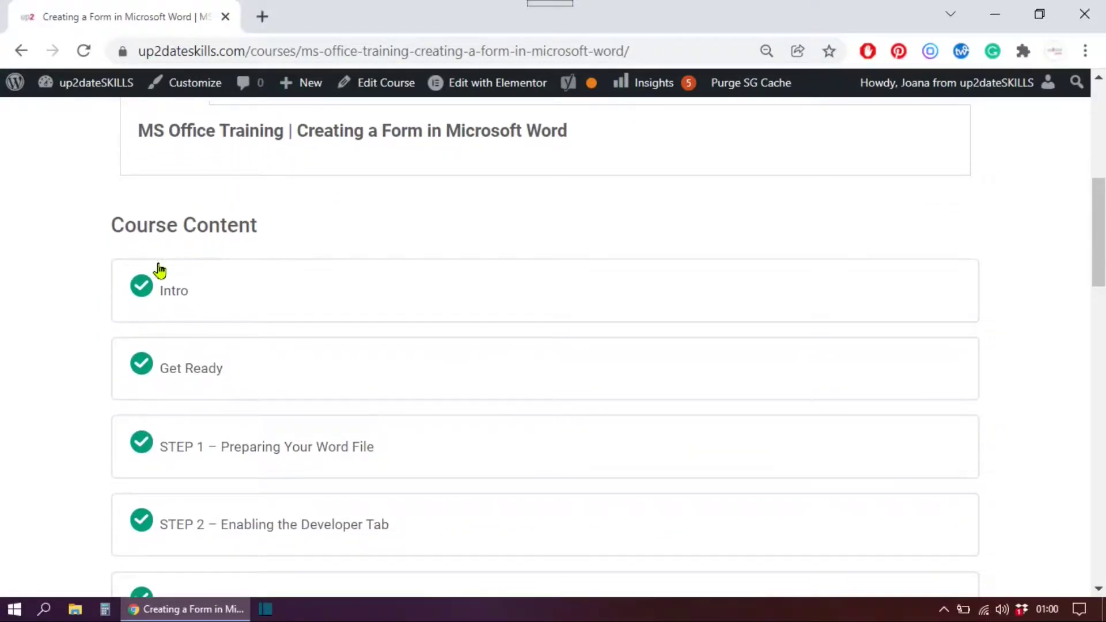
scroll(145, 364, "down", 2)
scroll(145, 363, "down", 2)
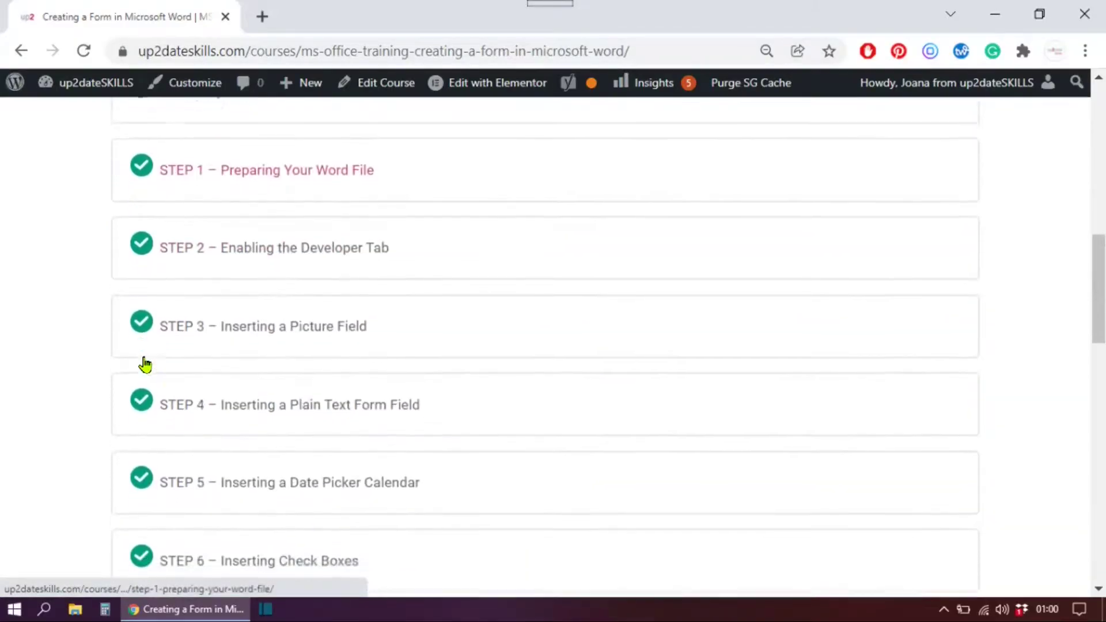
scroll(145, 364, "down", 1)
scroll(146, 364, "down", 1)
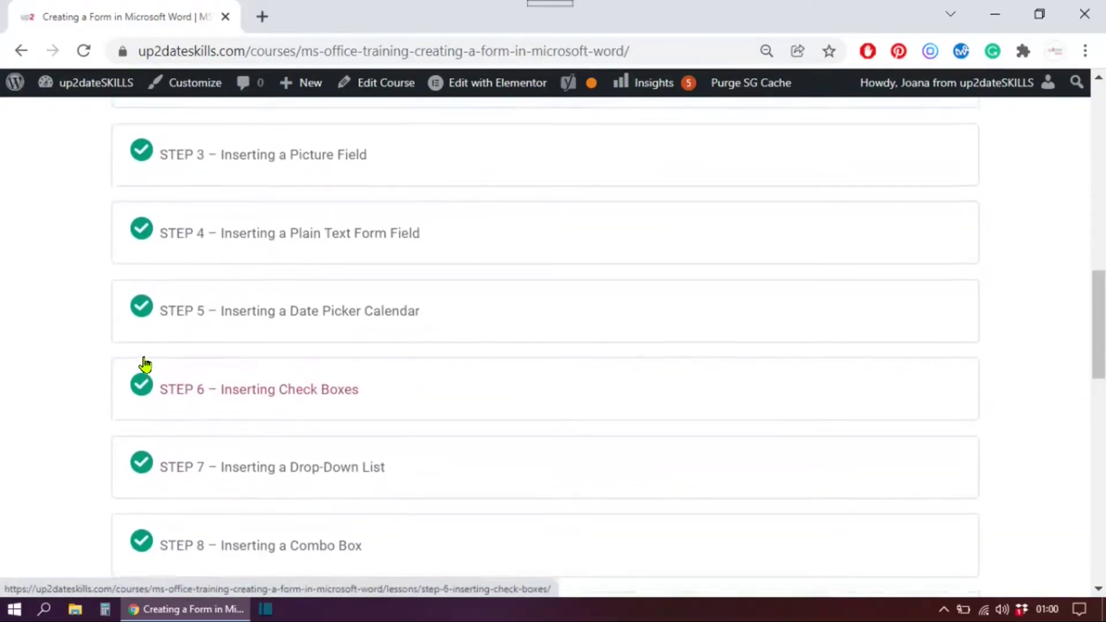
scroll(145, 364, "up", 2)
scroll(145, 364, "up", 2)
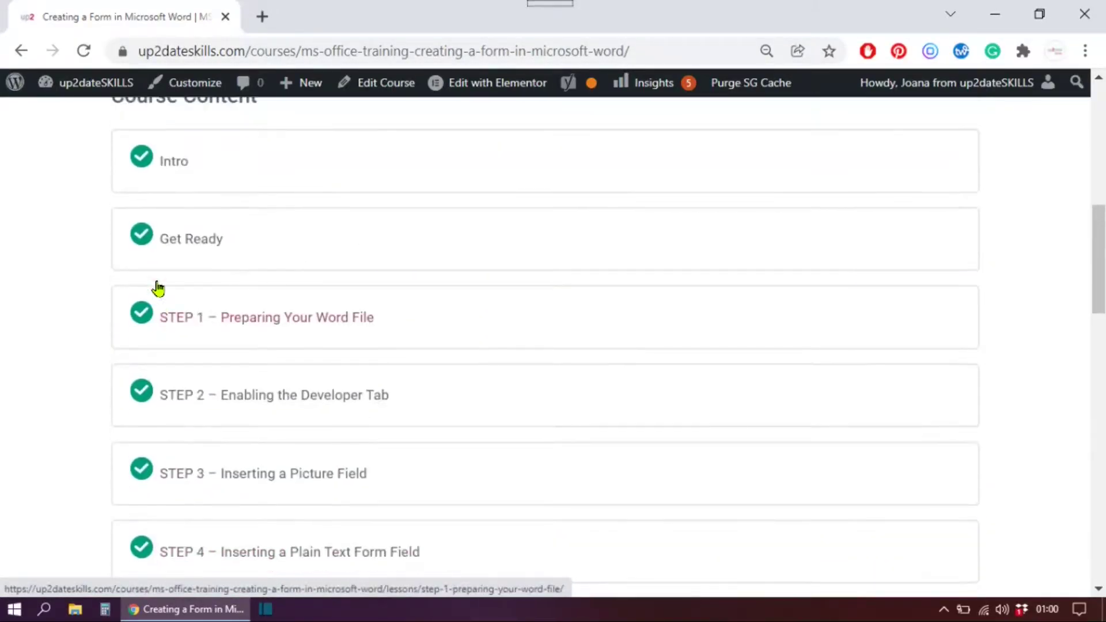
left_click(172, 162)
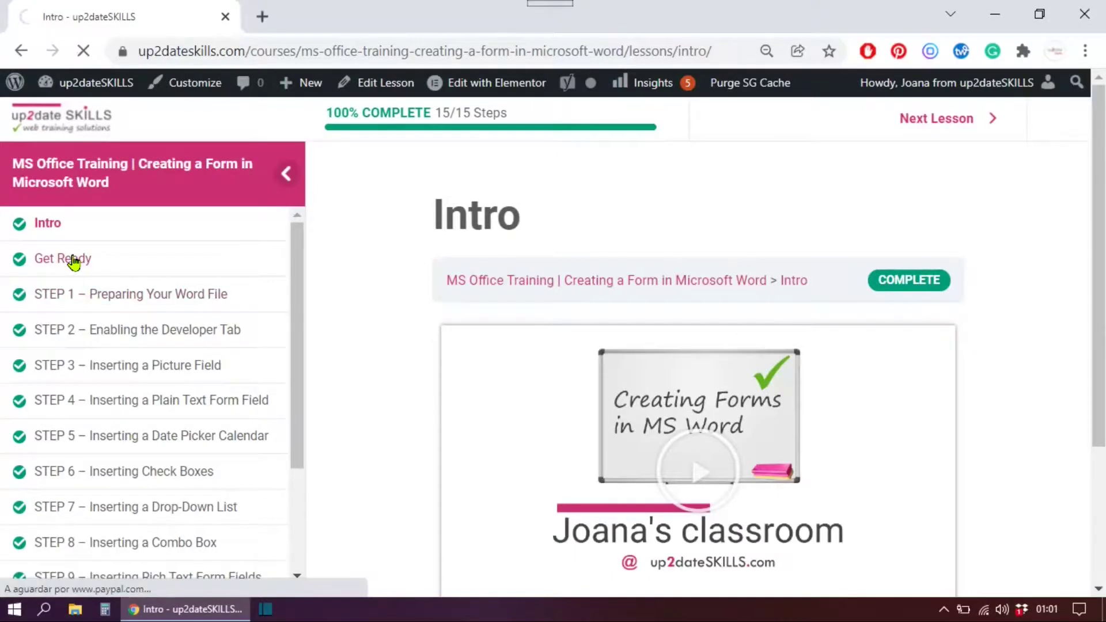
left_click(63, 258)
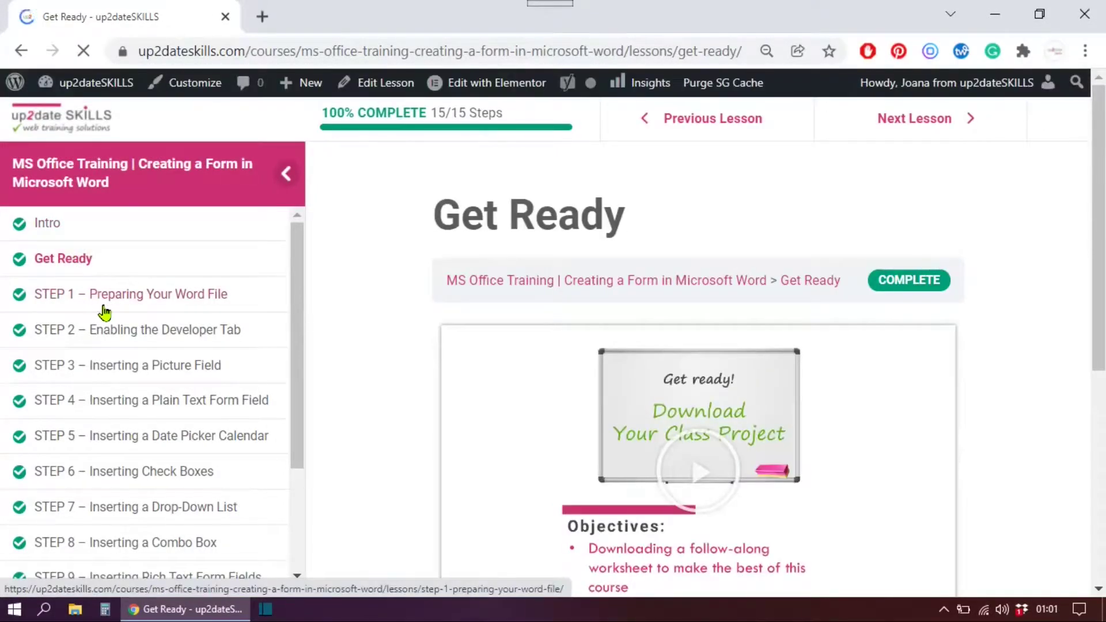
left_click(102, 304)
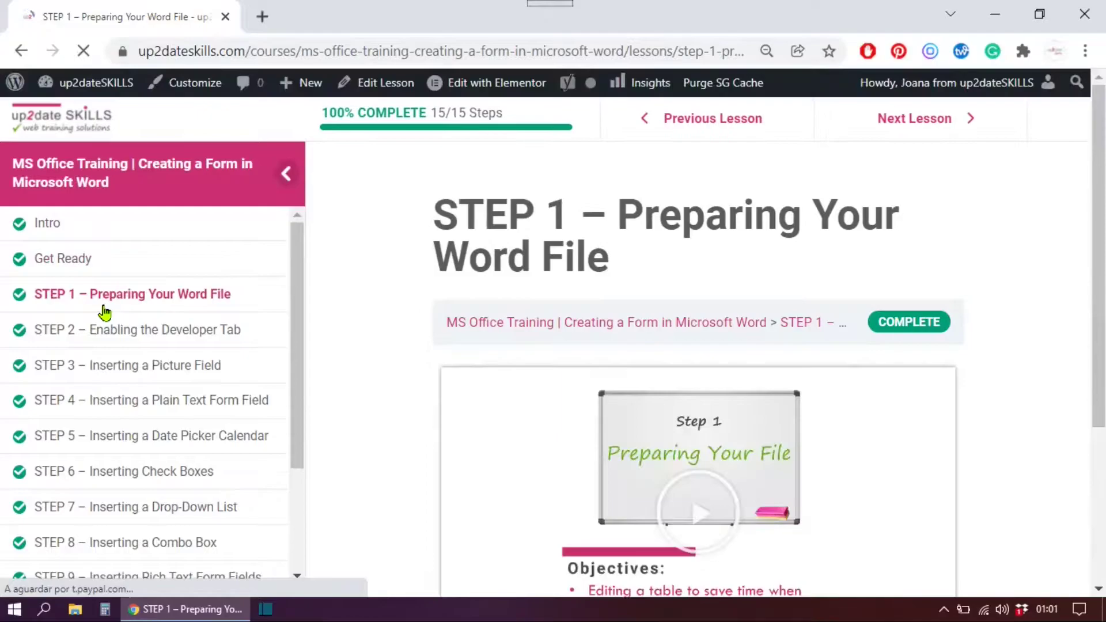
left_click(1085, 52)
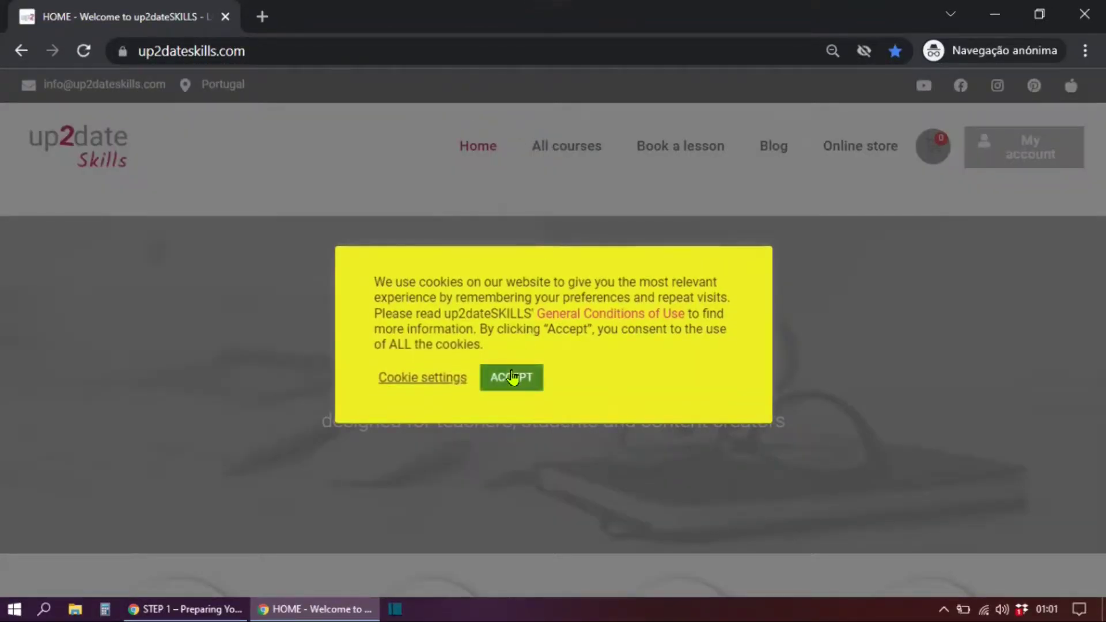
In the private window, accept cookies and open the Word form course from All courses.
left_click(511, 377)
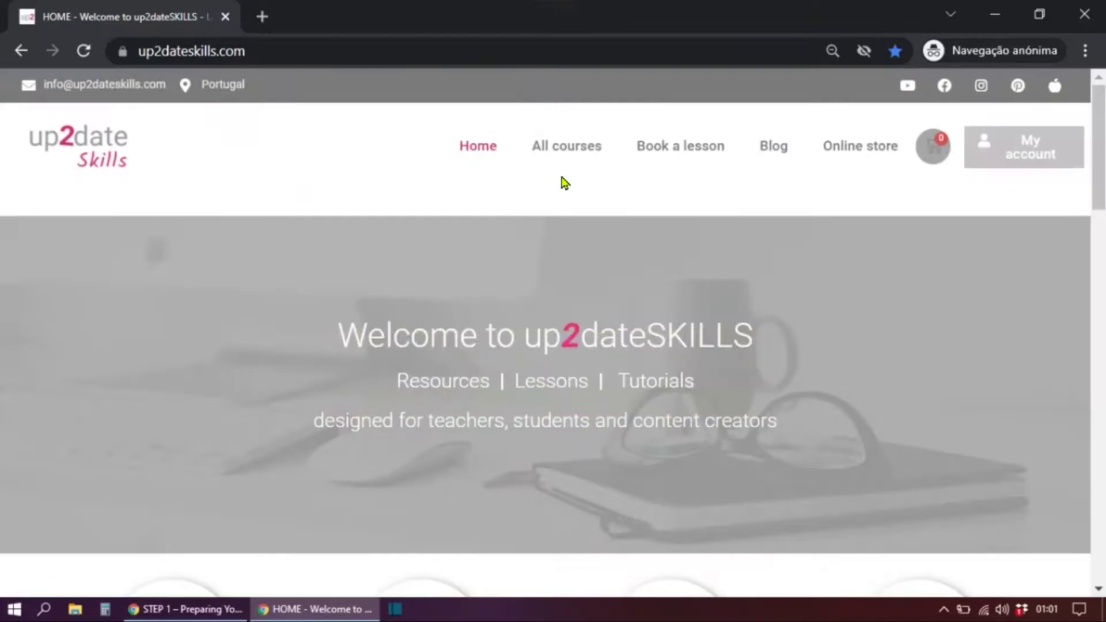
left_click(564, 148)
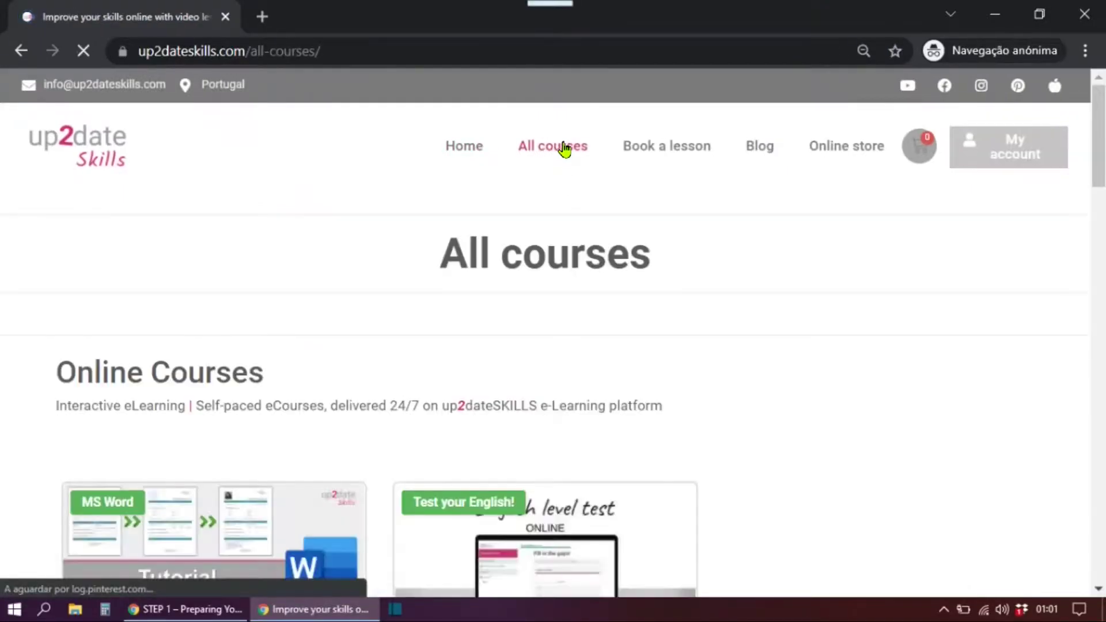
scroll(303, 278, "down", 4)
scroll(303, 277, "down", 1)
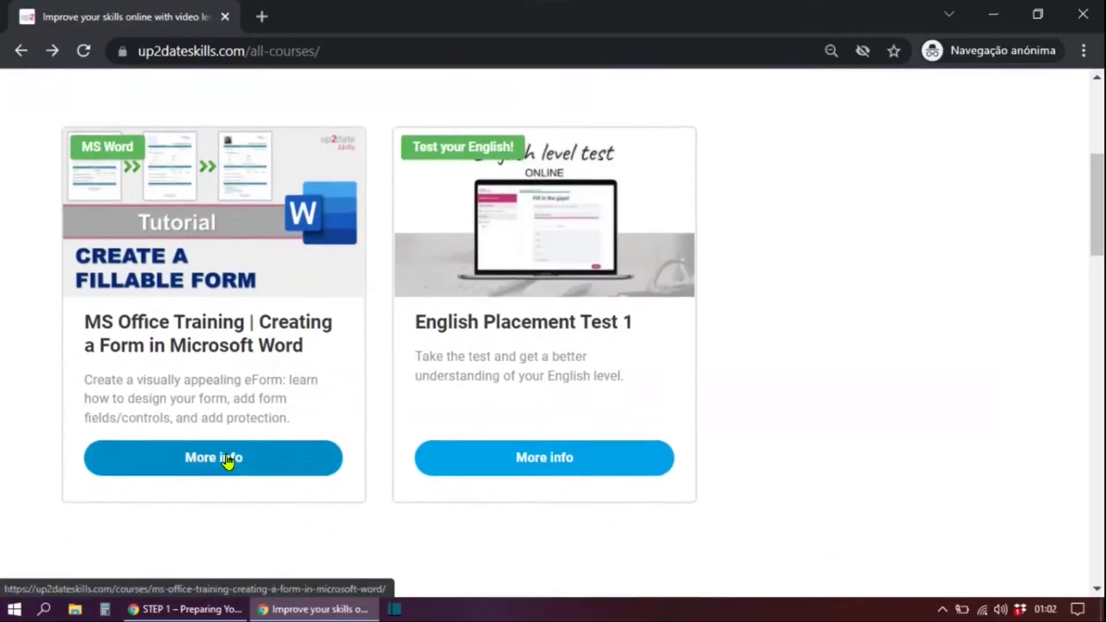
left_click(226, 461)
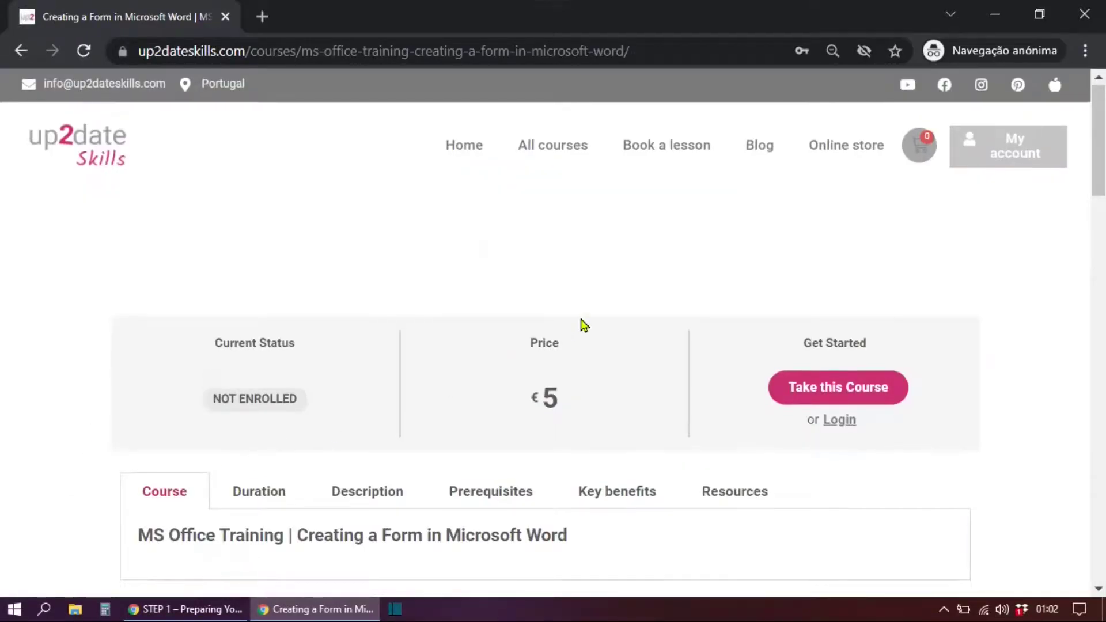
scroll(582, 325, "down", 2)
scroll(582, 326, "down", 1)
scroll(582, 325, "down", 1)
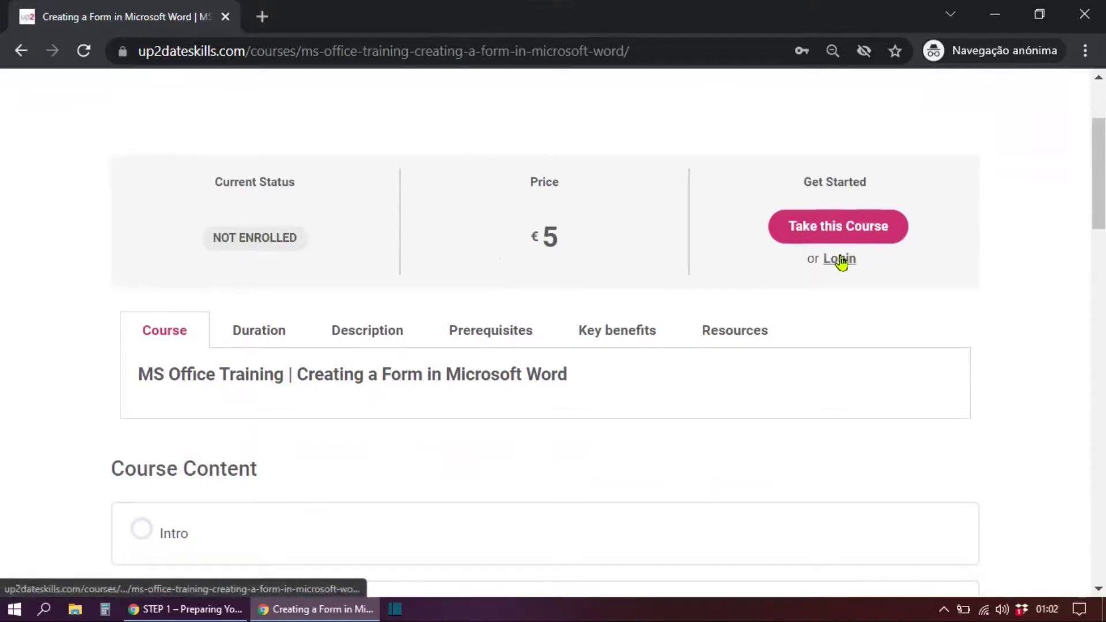
scroll(617, 256, "down", 1)
scroll(617, 256, "up", 1)
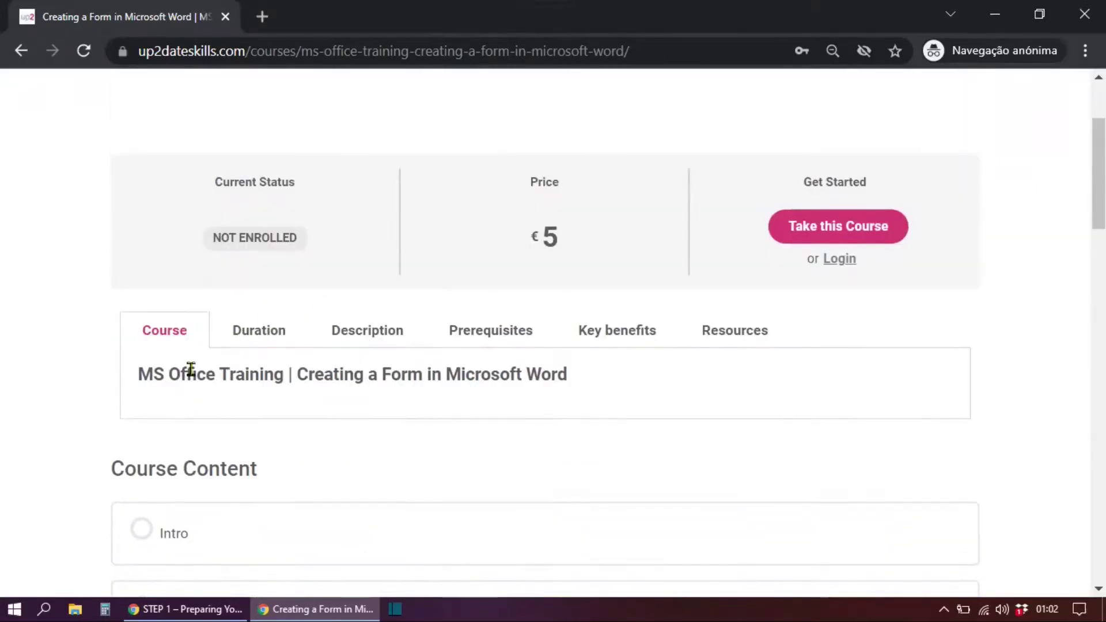
scroll(191, 363, "down", 3)
scroll(190, 364, "down", 2)
scroll(192, 361, "down", 1)
scroll(192, 361, "down", 2)
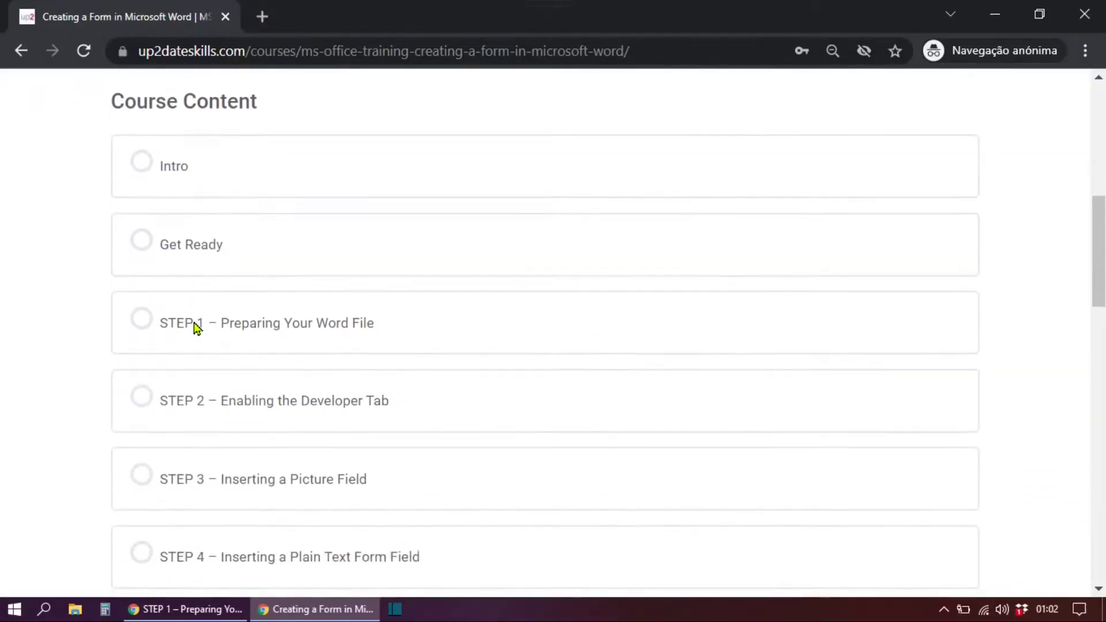
scroll(191, 361, "down", 2)
scroll(193, 338, "down", 2)
scroll(197, 328, "down", 2)
scroll(198, 328, "down", 3)
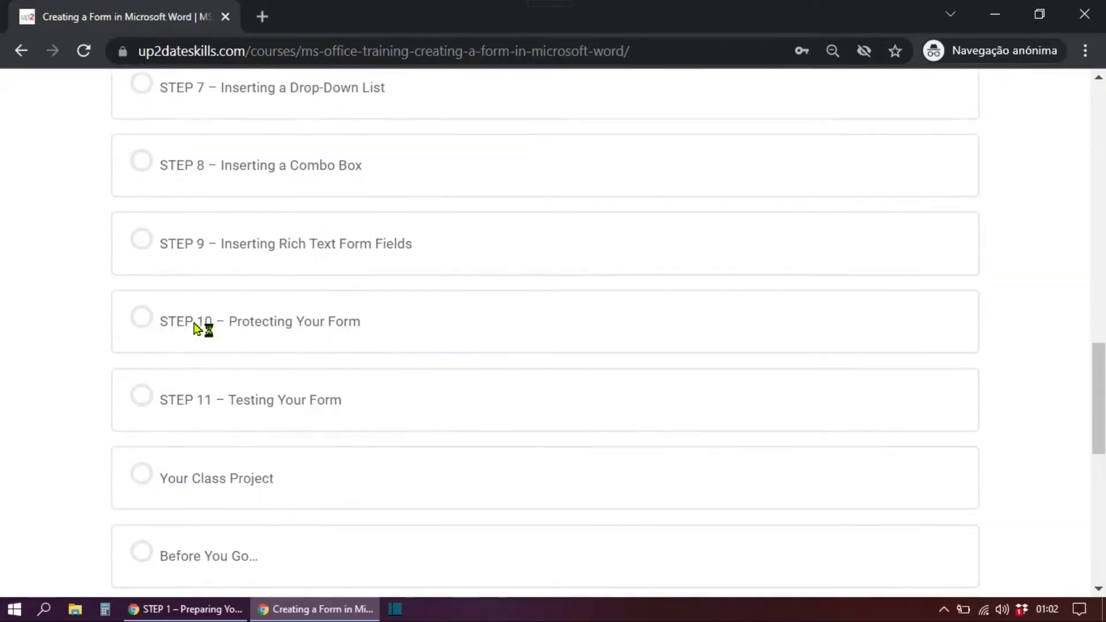
scroll(197, 328, "down", 2)
scroll(223, 335, "up", 2)
scroll(223, 336, "up", 3)
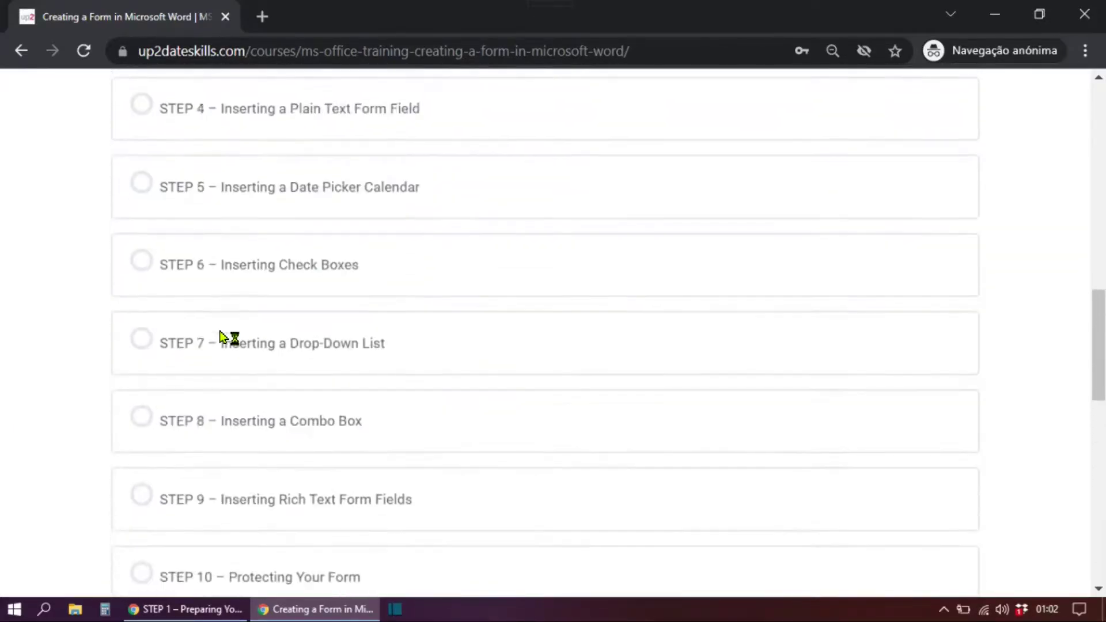
scroll(223, 336, "up", 3)
scroll(224, 335, "up", 3)
scroll(224, 336, "up", 2)
scroll(223, 337, "up", 1)
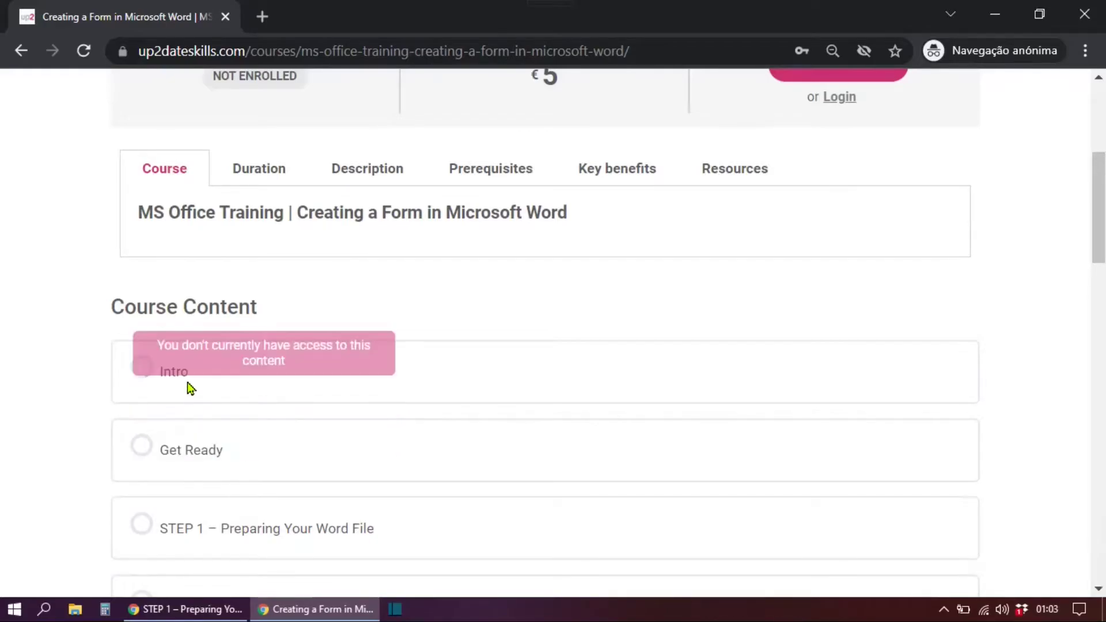
Return to the admin window and open LearnDash LMS from the WordPress dashboard.
left_click(190, 609)
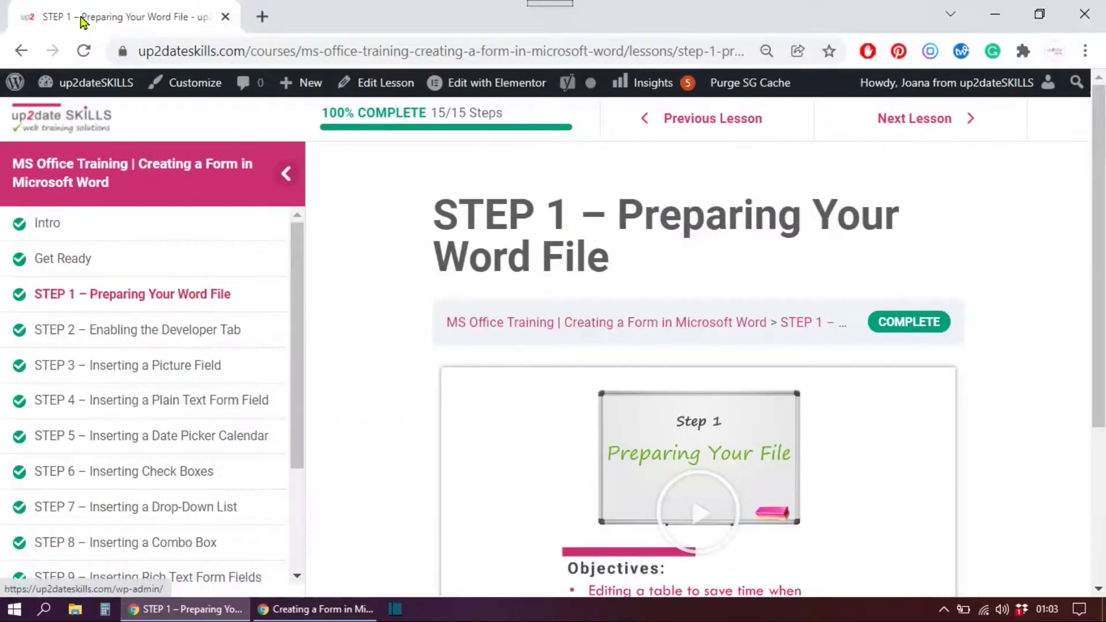
left_click(92, 83)
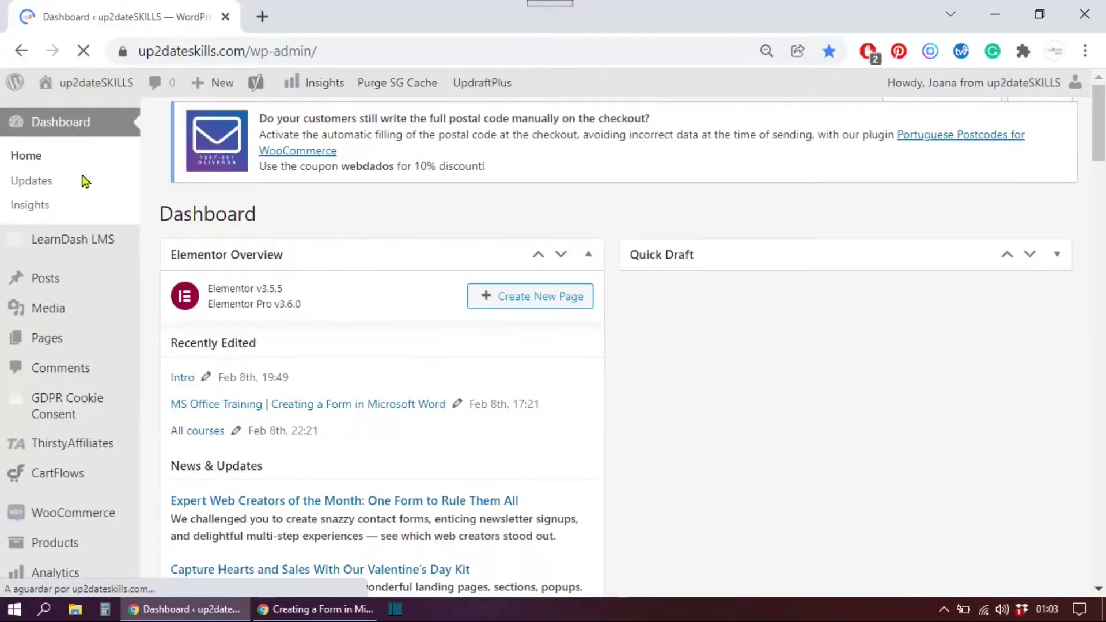
left_click(70, 239)
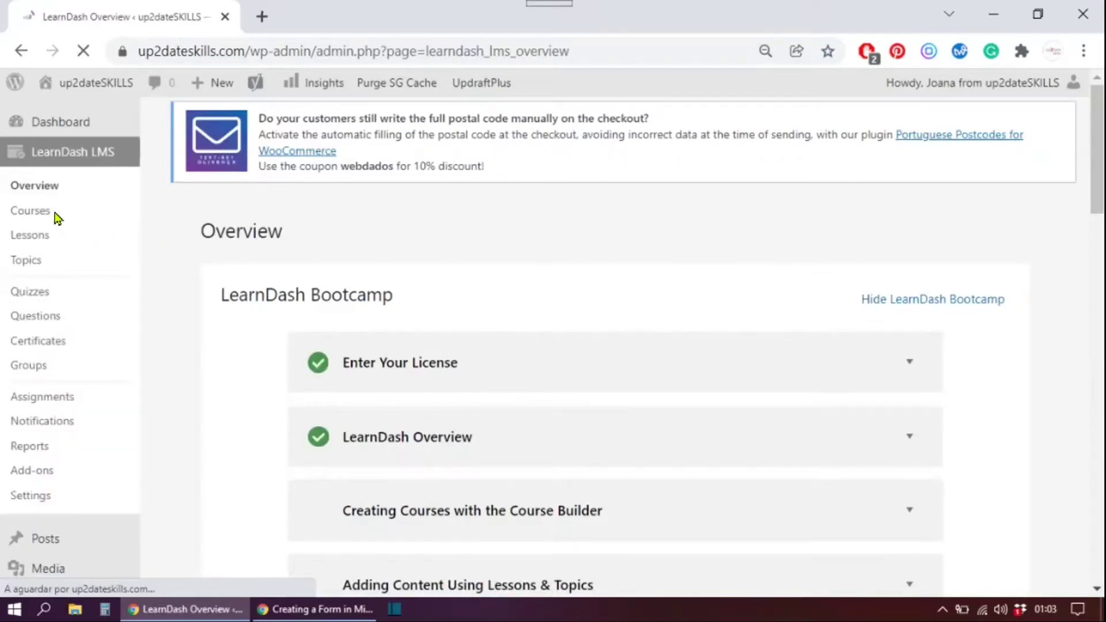
Edit 'MS Office Training | Creating a Form in Microsoft Word' from the Courses list.
left_click(31, 211)
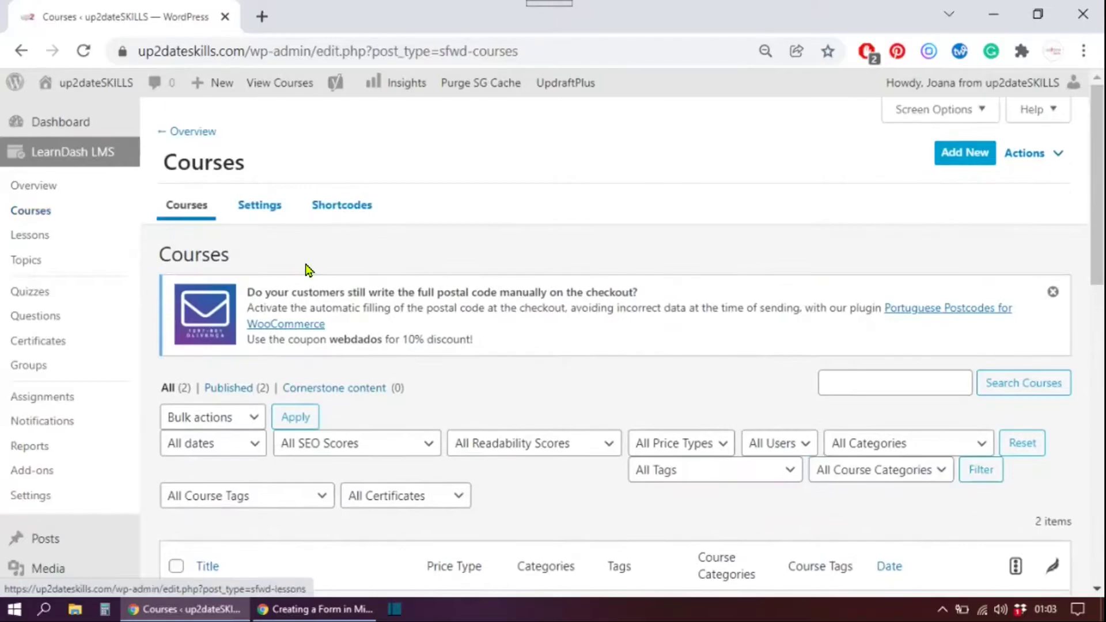
scroll(303, 265, "down", 3)
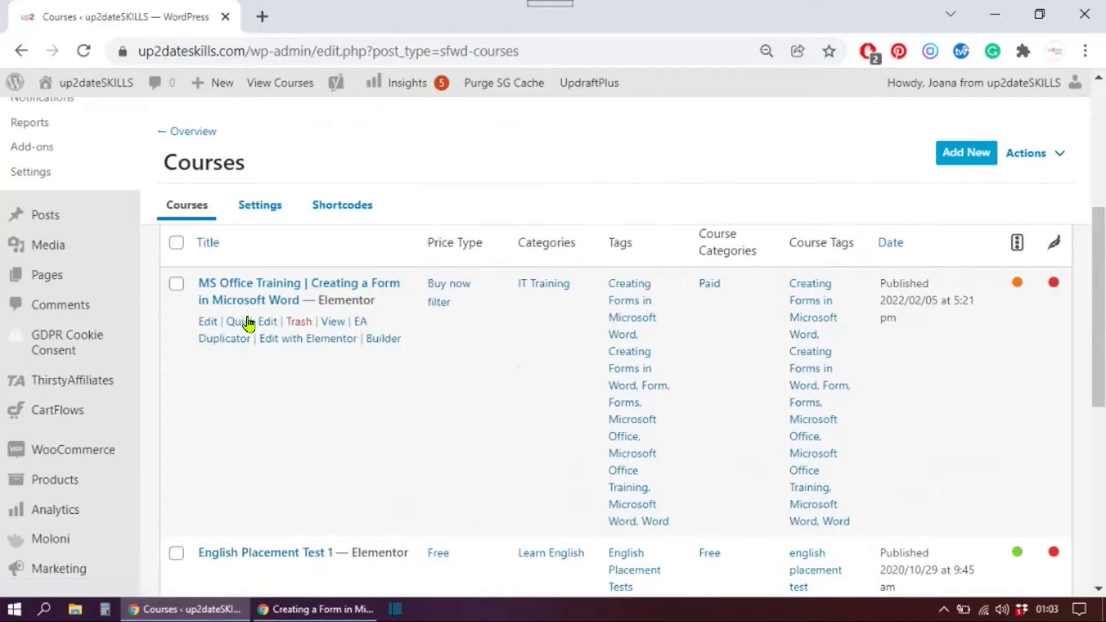
left_click(207, 322)
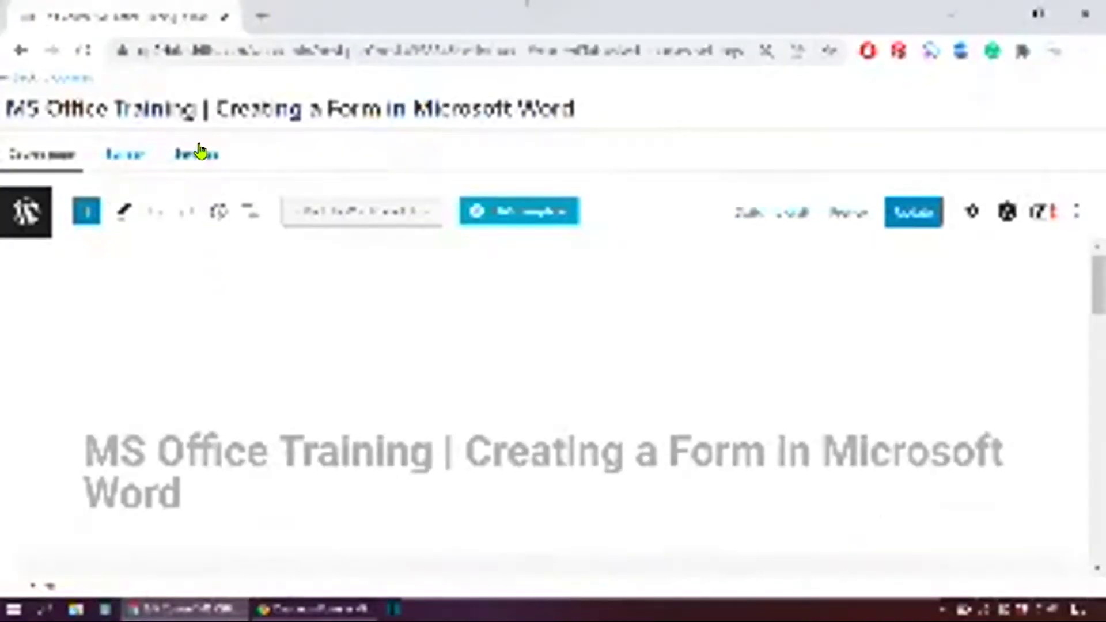
Review the course's Access Mode in Settings: Buy now at a price of 5.
left_click(198, 154)
scroll(428, 320, "down", 2)
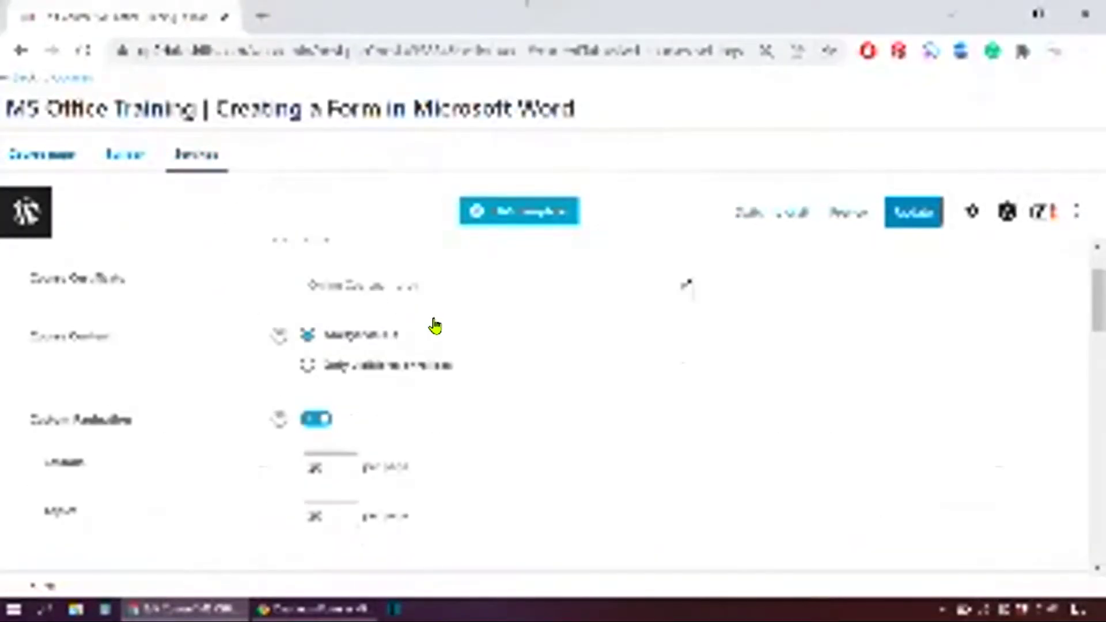
scroll(435, 326, "down", 2)
scroll(435, 326, "down", 1)
scroll(434, 326, "down", 3)
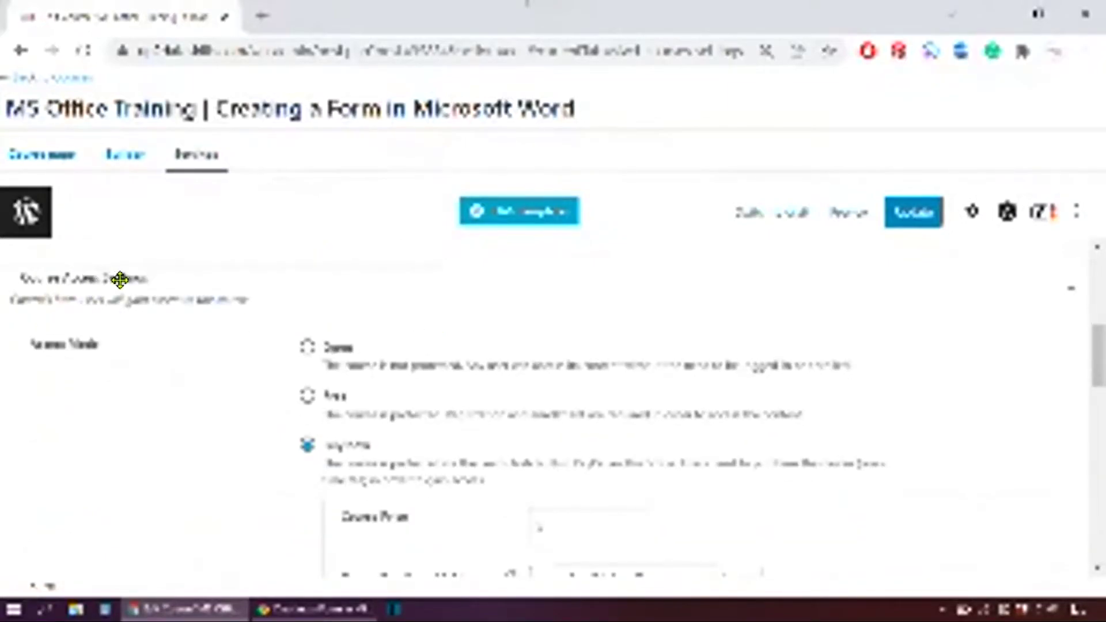
scroll(331, 296, "down", 1)
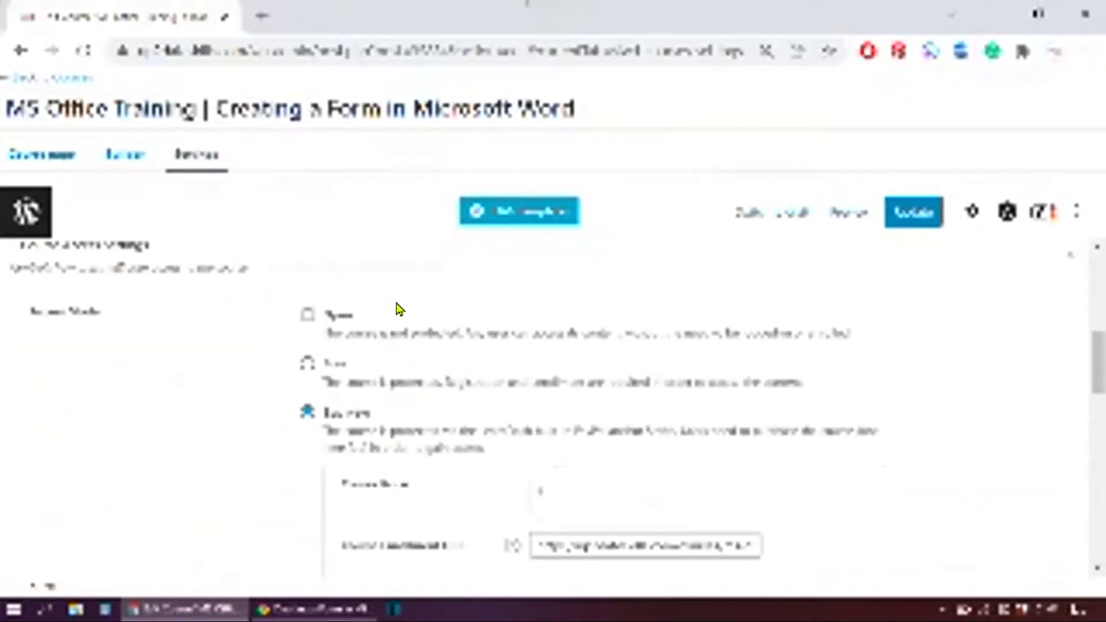
scroll(397, 308, "down", 1)
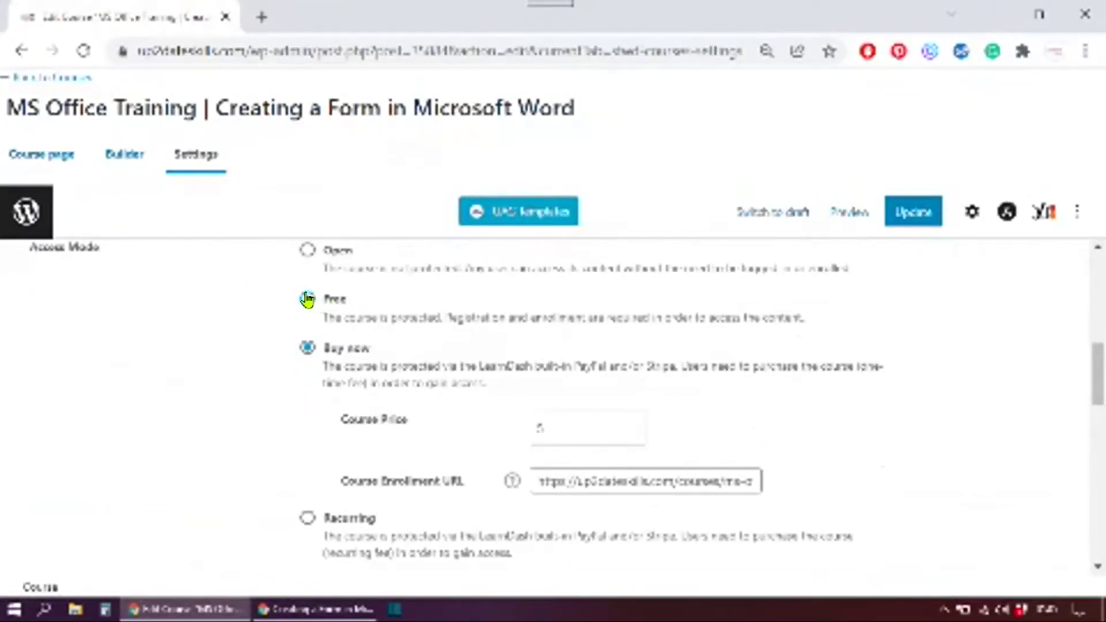
scroll(381, 353, "down", 1)
scroll(381, 353, "down", 1)
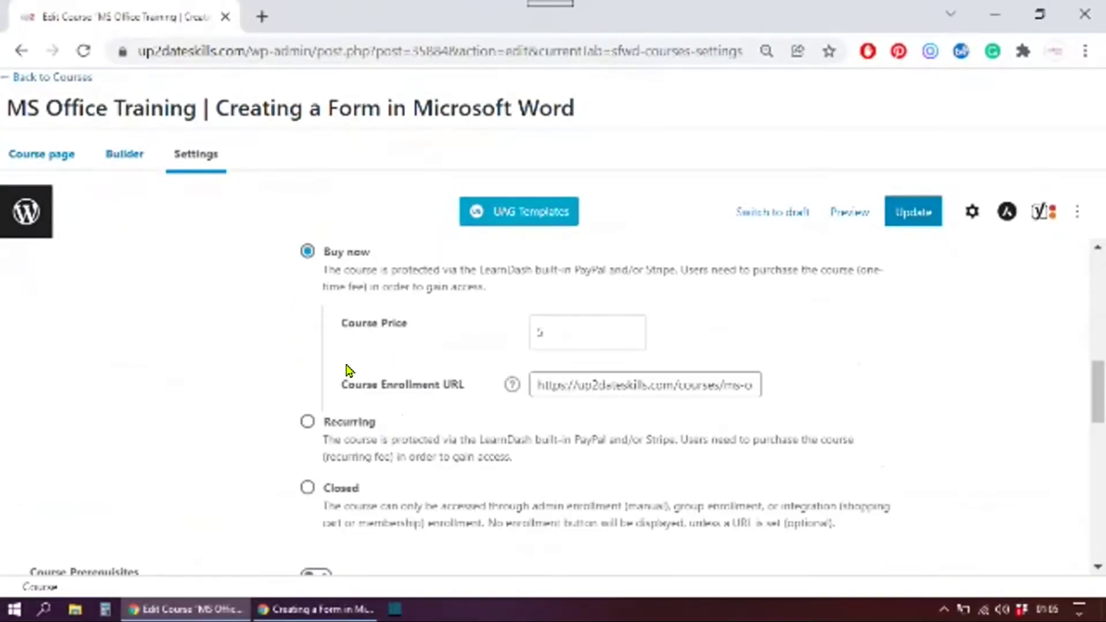
scroll(381, 363, "down", 1)
scroll(378, 380, "up", 2)
scroll(378, 367, "up", 1)
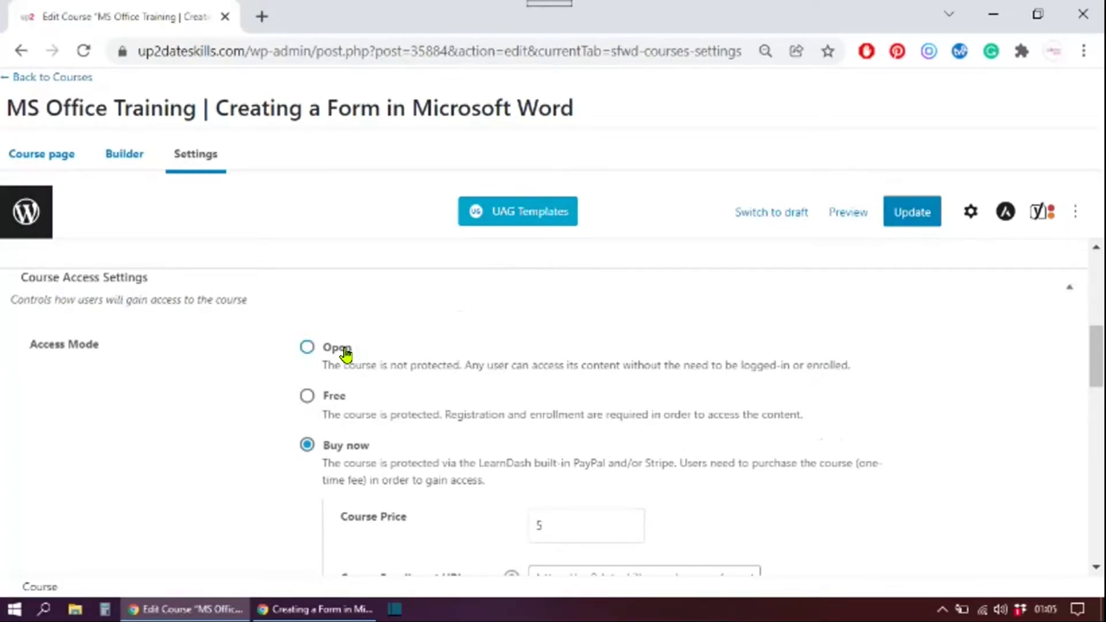
scroll(371, 403, "down", 1)
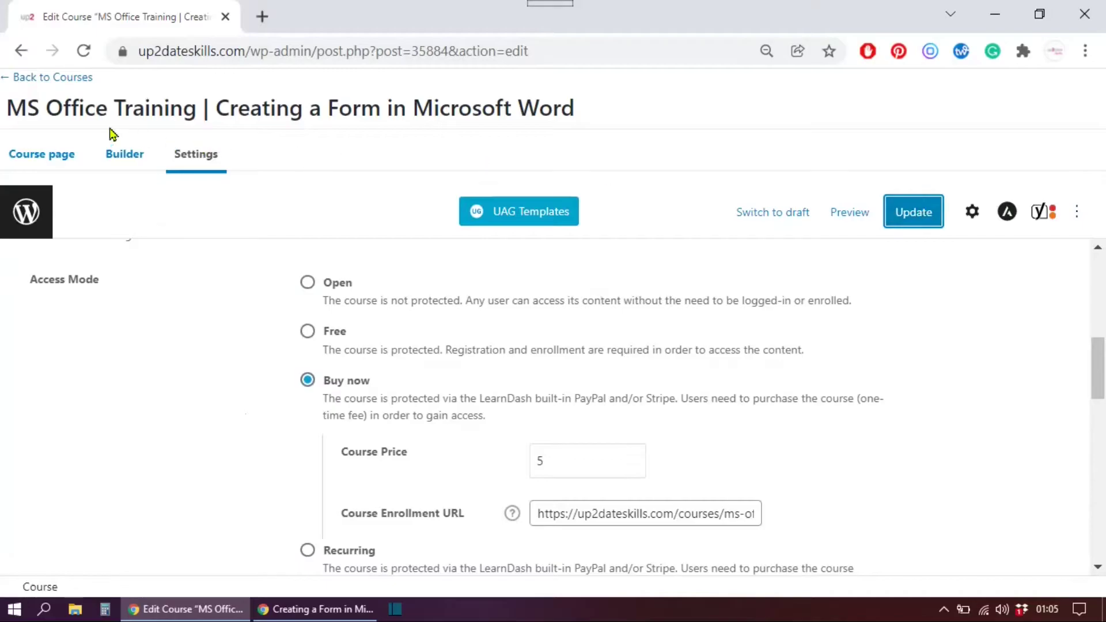
Leave the course and open the LearnDash Lessons list to find Intro.
left_click(49, 80)
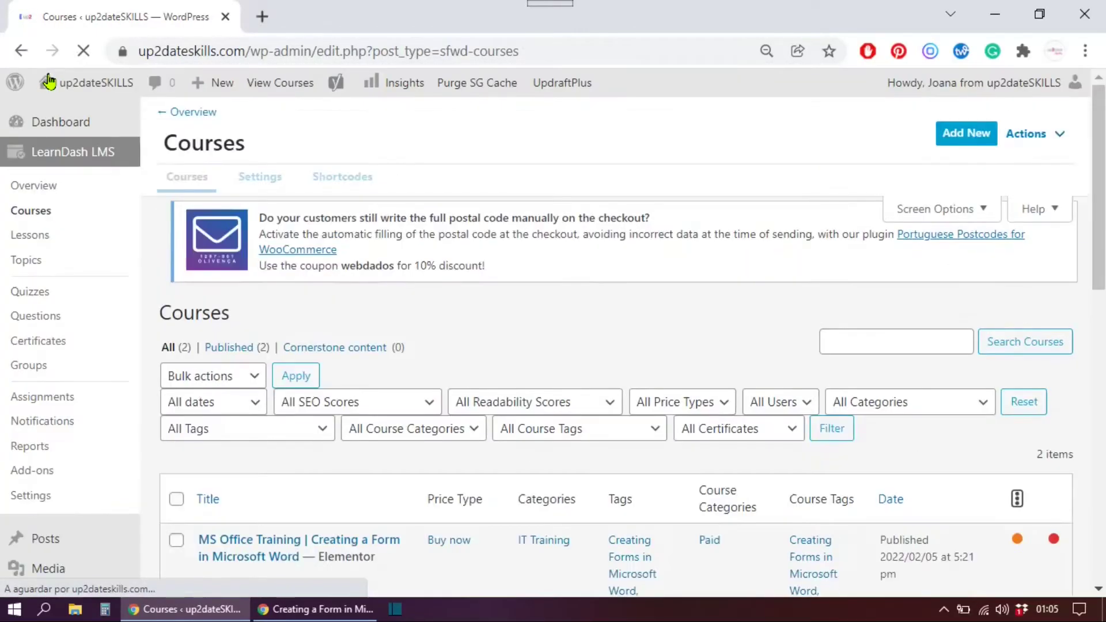
left_click(31, 235)
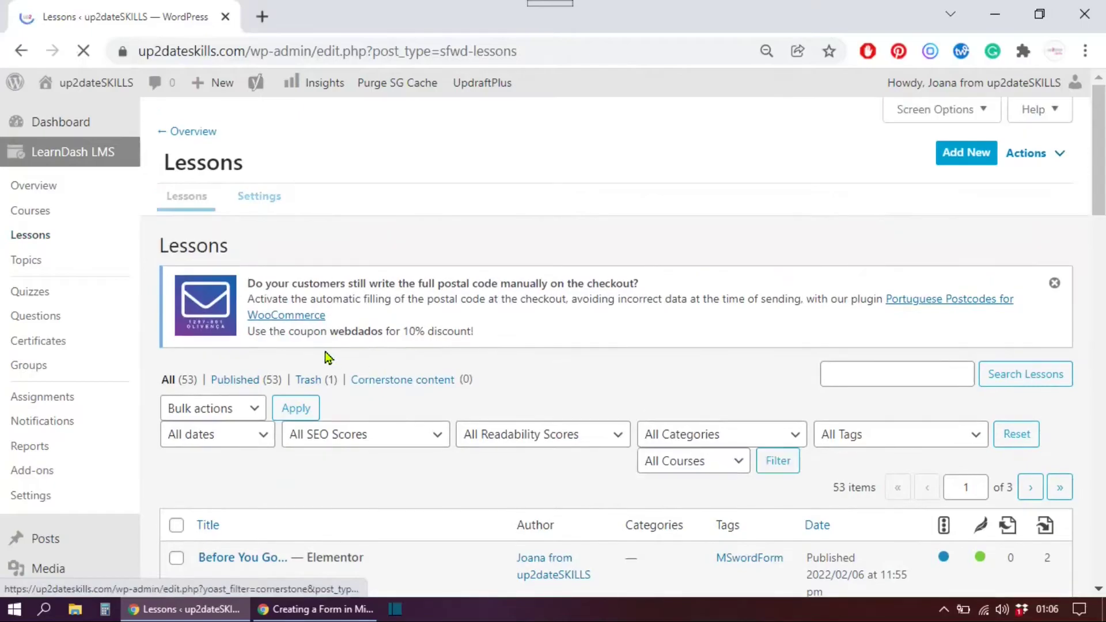
scroll(321, 359, "down", 3)
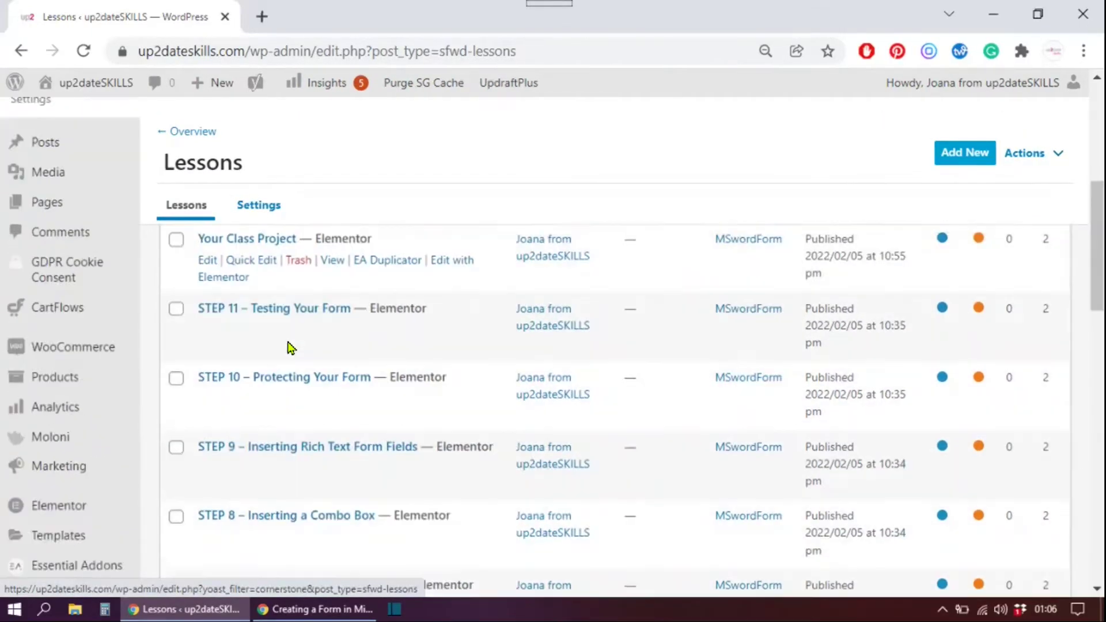
scroll(288, 346, "down", 3)
scroll(288, 346, "down", 2)
scroll(288, 346, "down", 3)
scroll(288, 346, "down", 2)
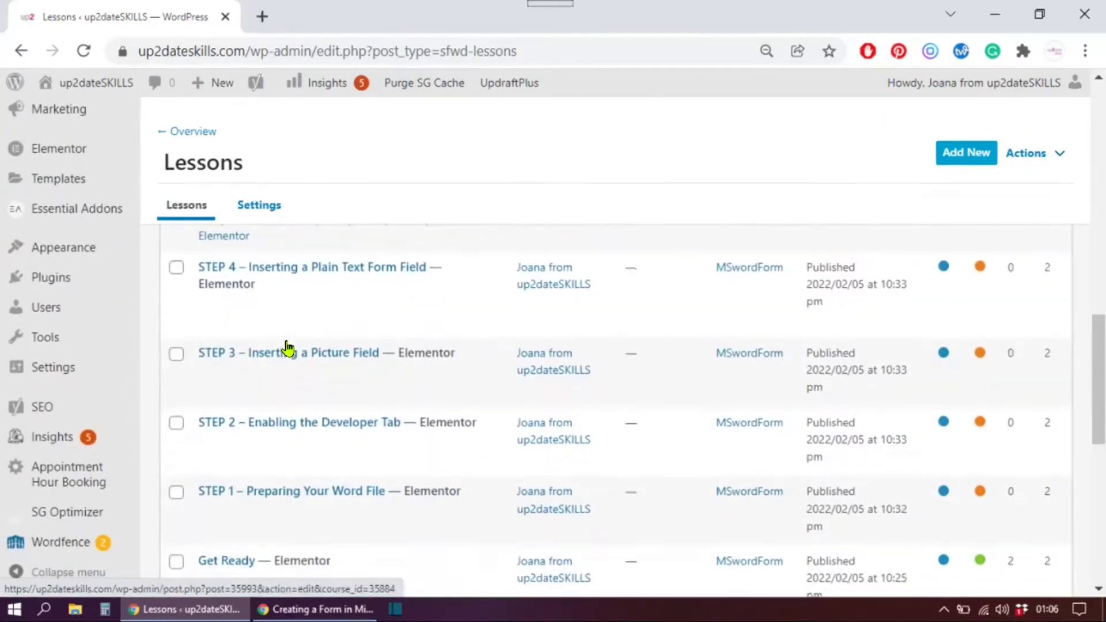
scroll(288, 347, "down", 3)
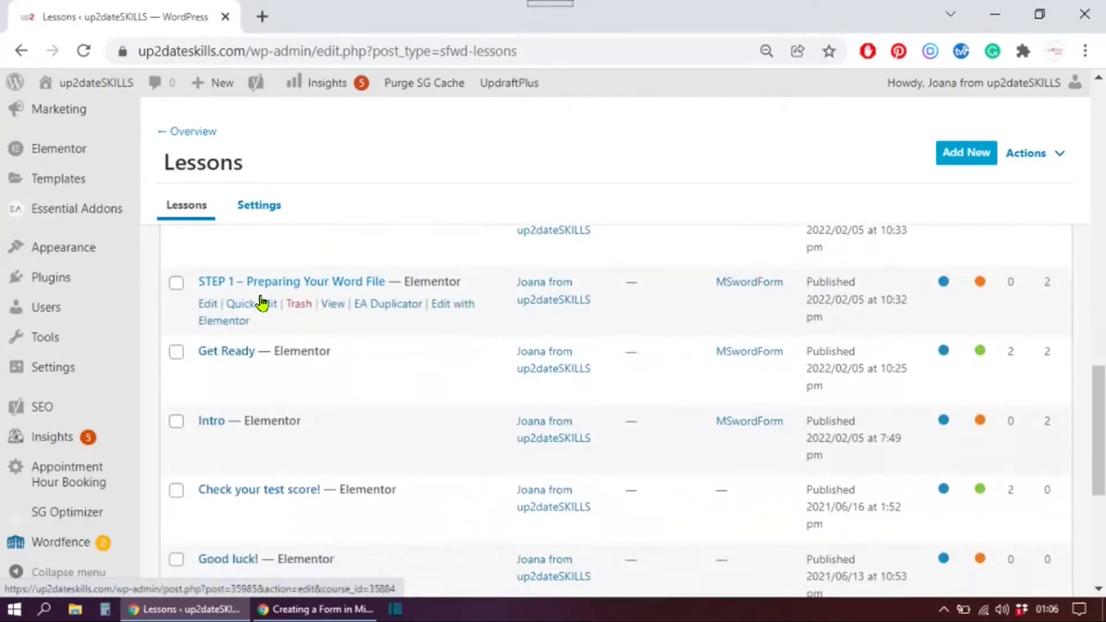
scroll(264, 303, "down", 1)
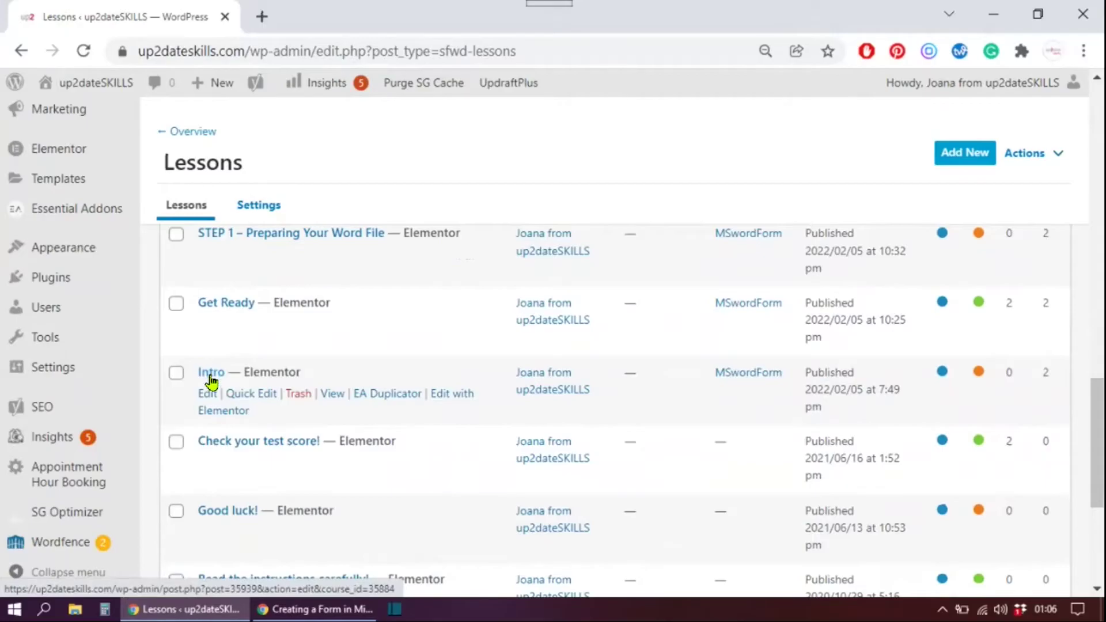
Turn on Sample Lesson in the Intro lesson's settings and update the lesson.
left_click(207, 393)
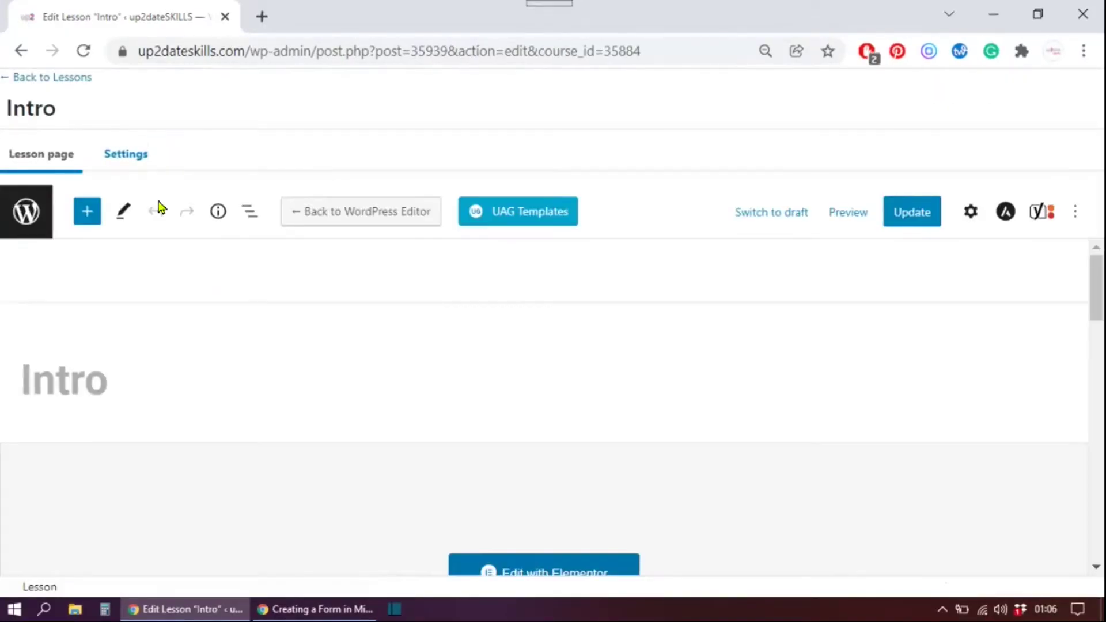
left_click(131, 158)
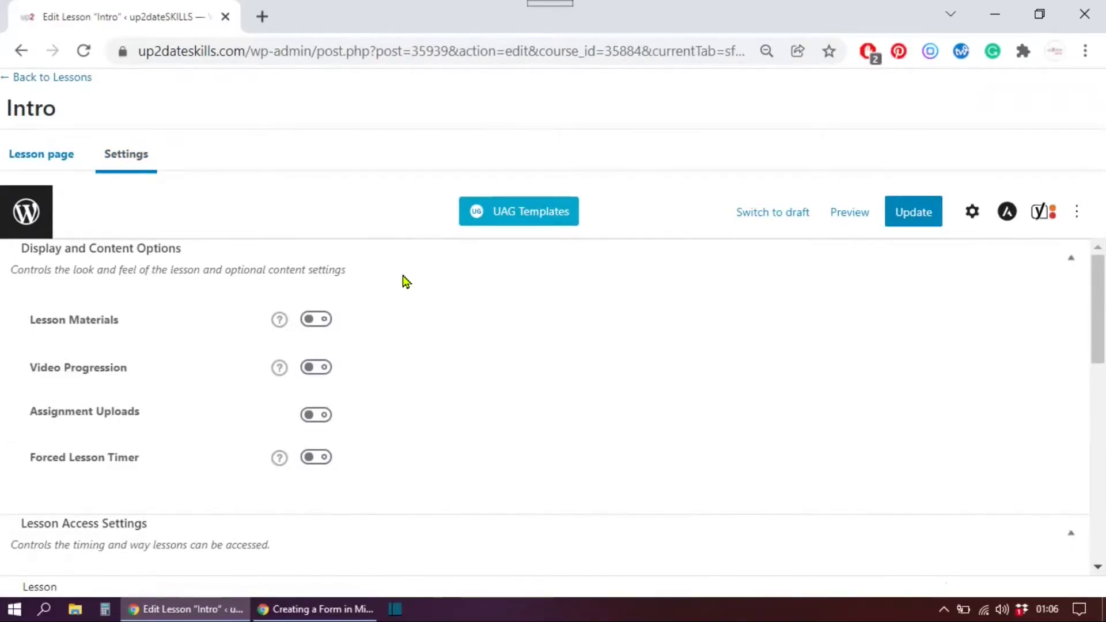
scroll(402, 281, "down", 3)
scroll(402, 281, "down", 1)
scroll(402, 281, "down", 1)
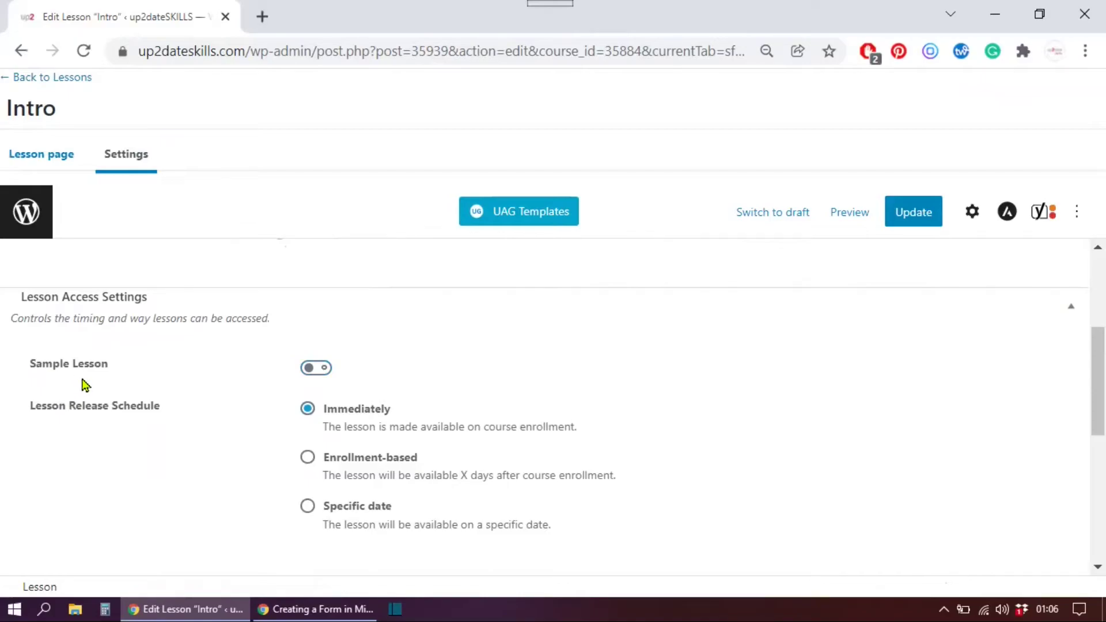
left_click(317, 369)
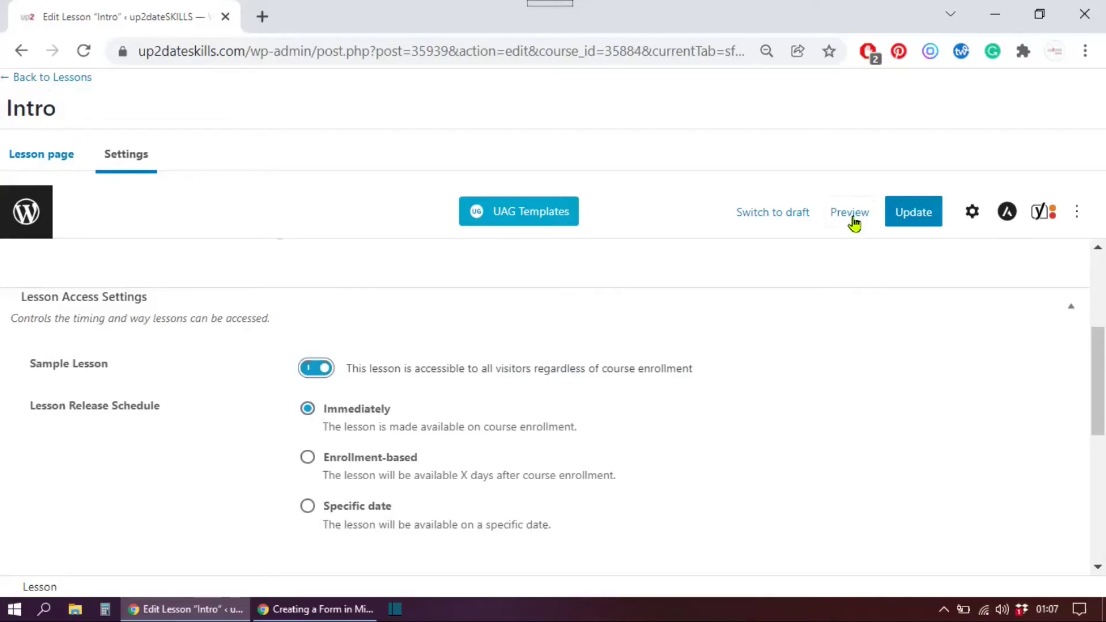
left_click(918, 214)
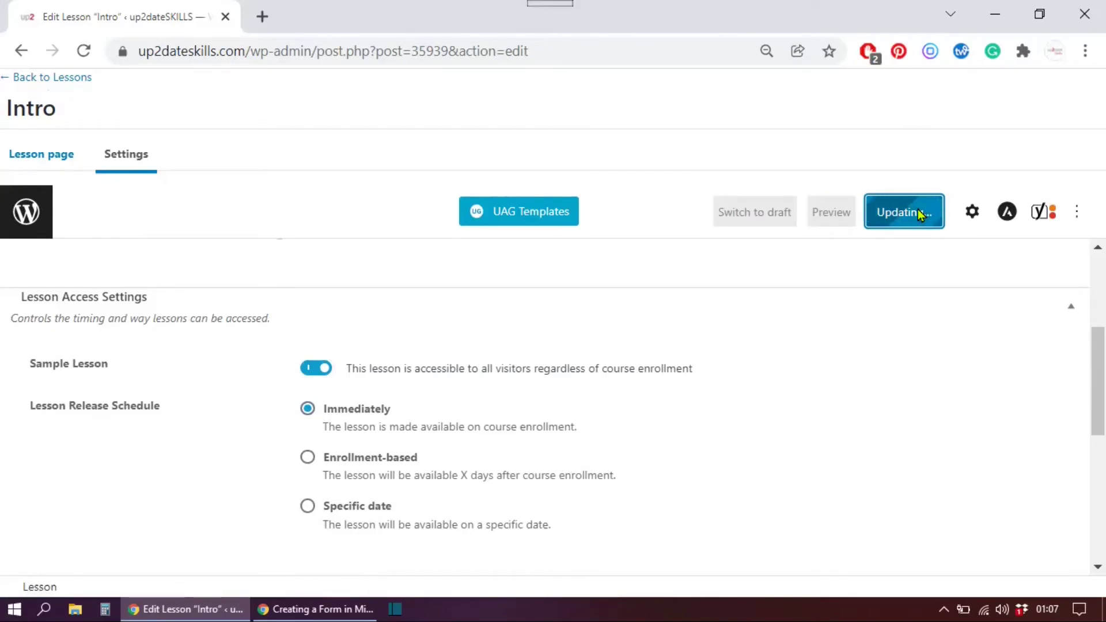
Reload the visitor's course page in the private window to show Intro's Sample Lesson badge.
left_click(320, 609)
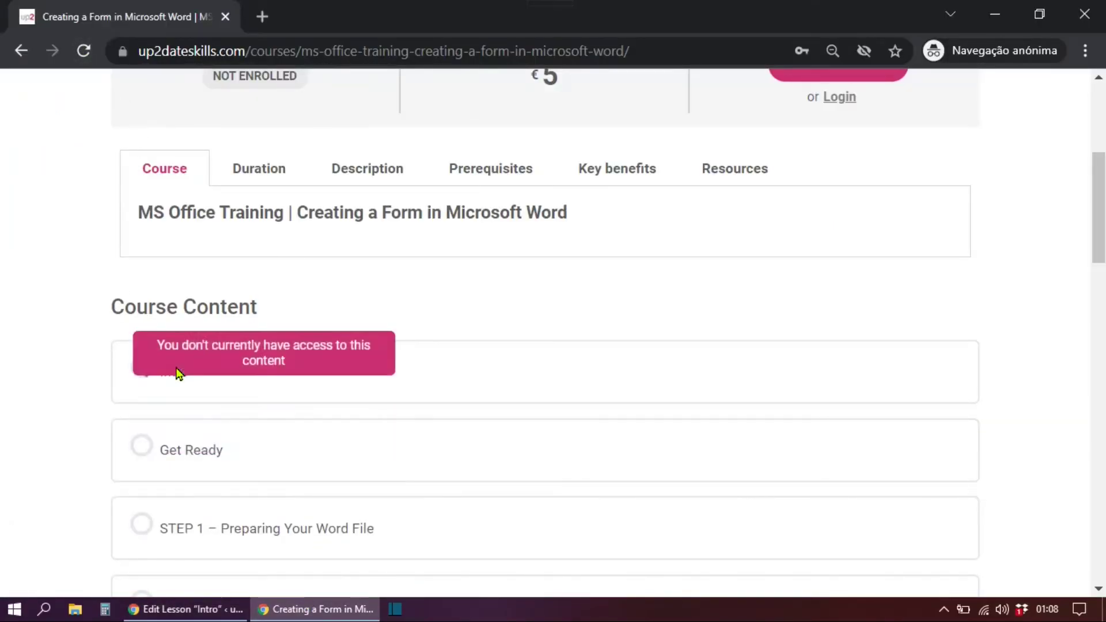
left_click(84, 51)
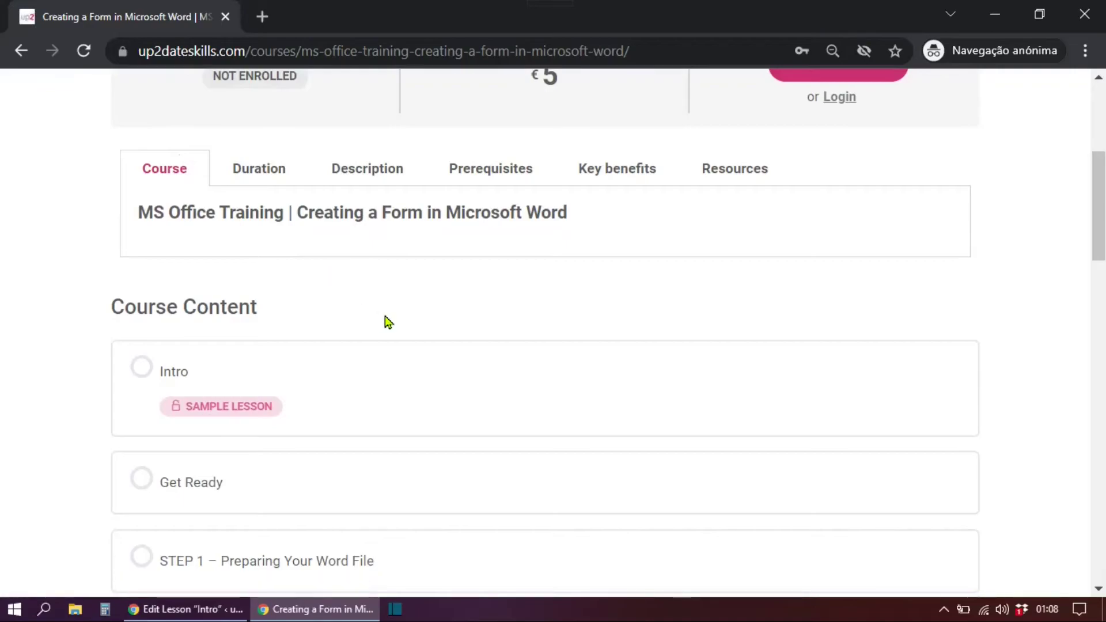
scroll(387, 322, "down", 2)
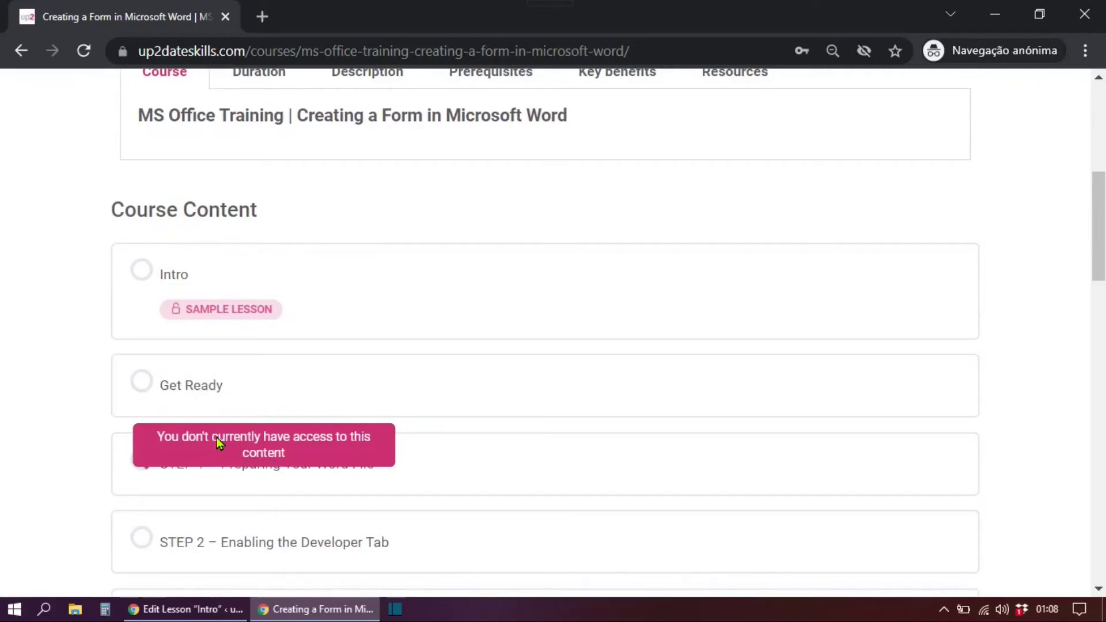
Open Intro as a visitor, play its video, lower the volume, and pause at 1:39.
left_click(174, 275)
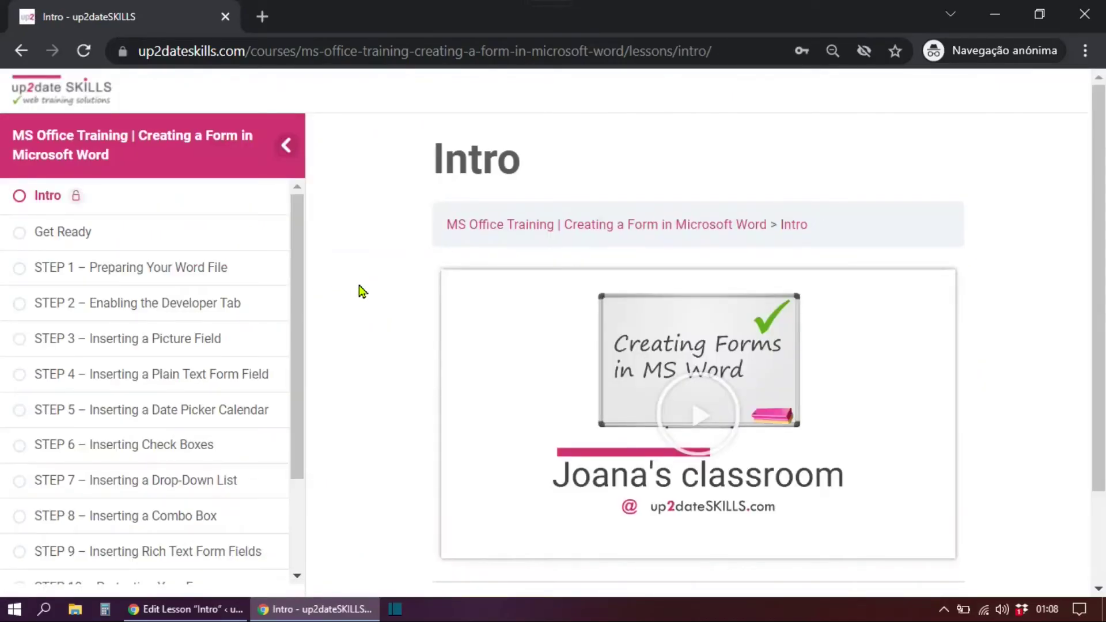
scroll(362, 291, "down", 3)
scroll(362, 292, "down", 1)
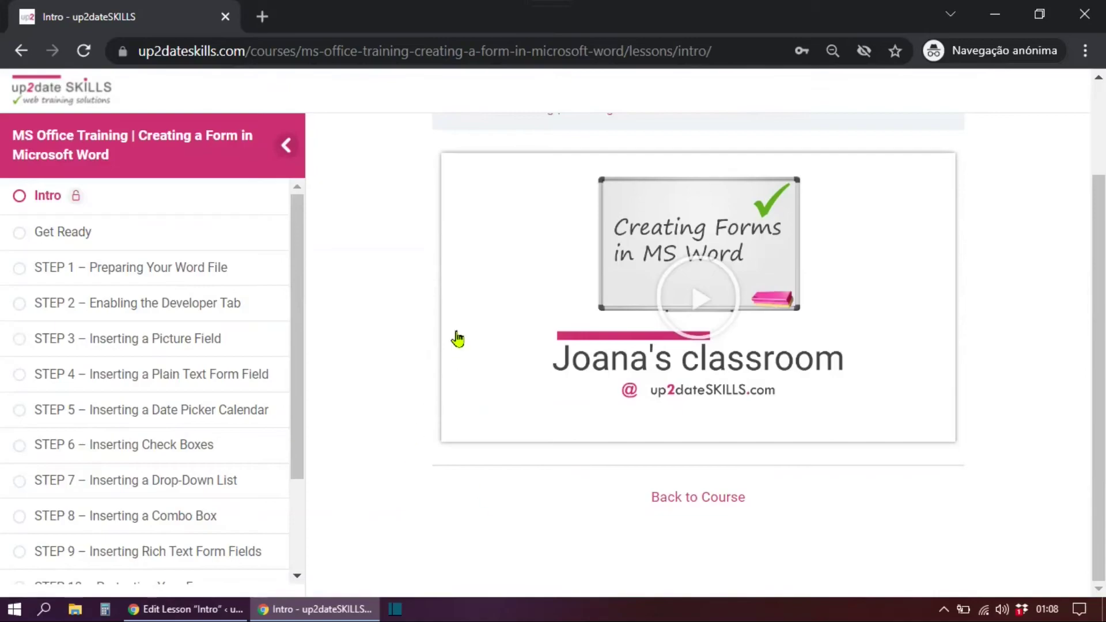
scroll(458, 338, "up", 1)
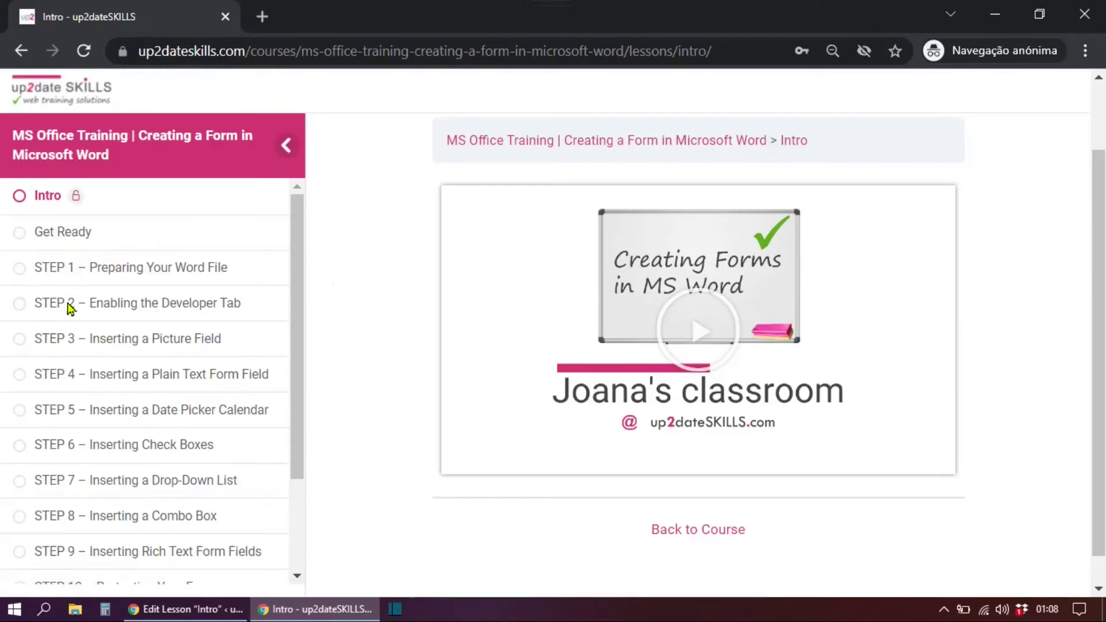
left_click(701, 334)
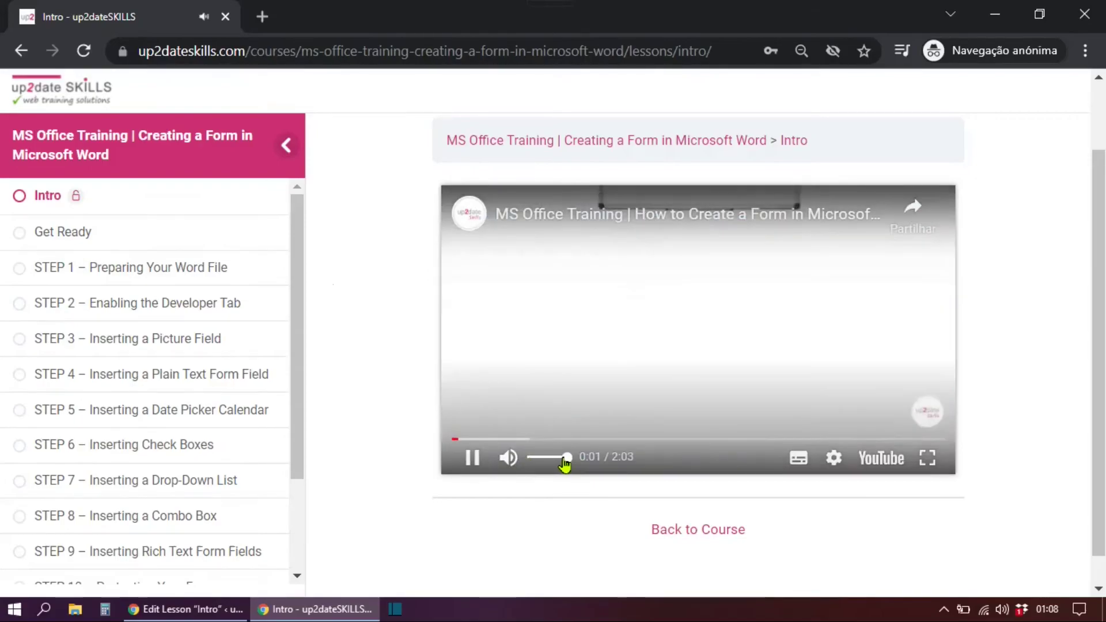
mouse_move(566, 458)
left_mouse_down()
mouse_move(549, 461)
mouse_move(579, 441)
mouse_move(766, 441)
left_mouse_up()
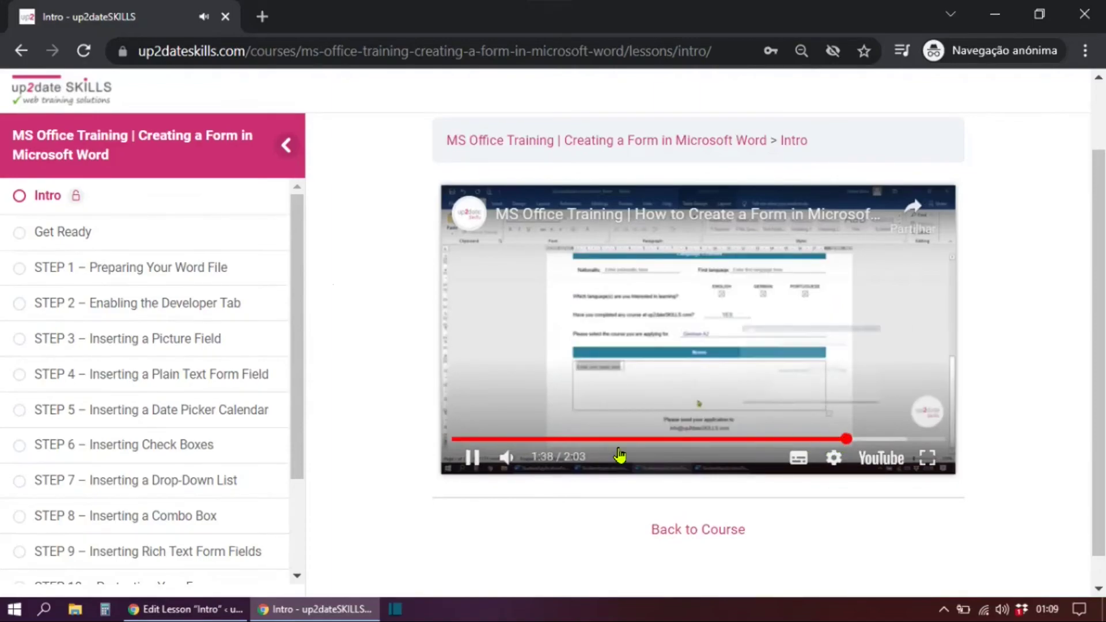
left_click(472, 458)
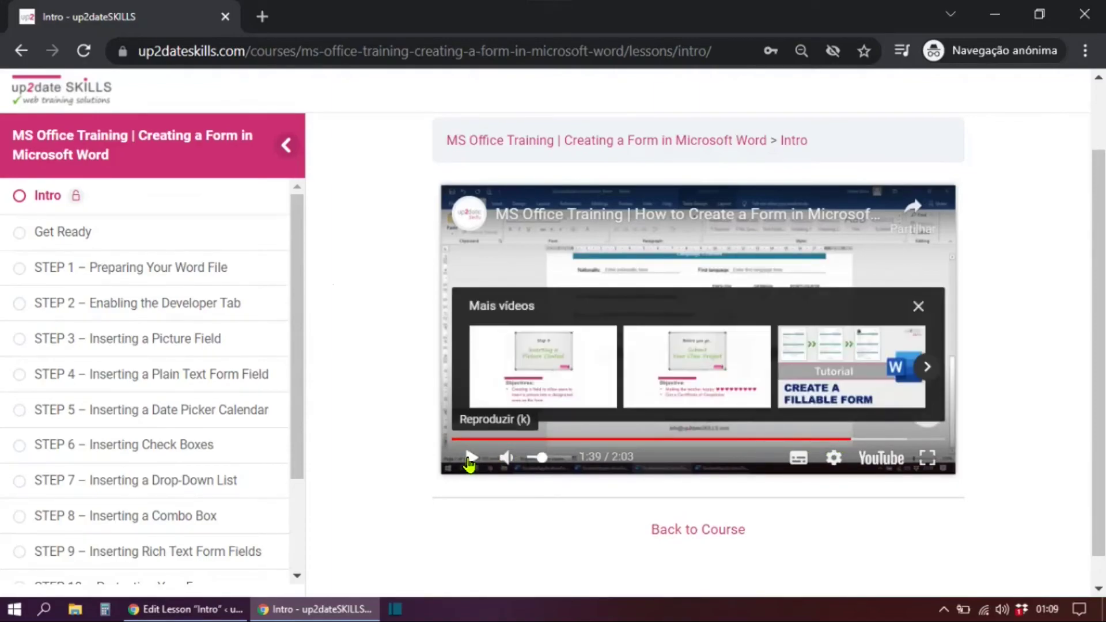